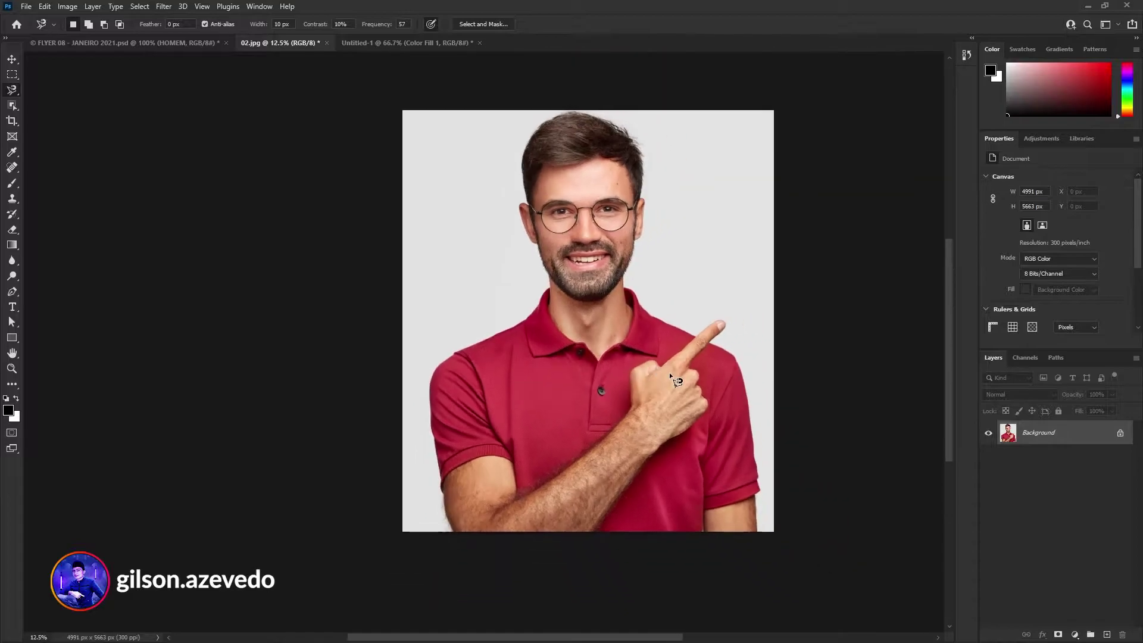
- Try the Magic Wand tool on two areas of the red shirt, clearing the selection after each attempt
{"action": "left_click", "coordinate": [13, 108]}
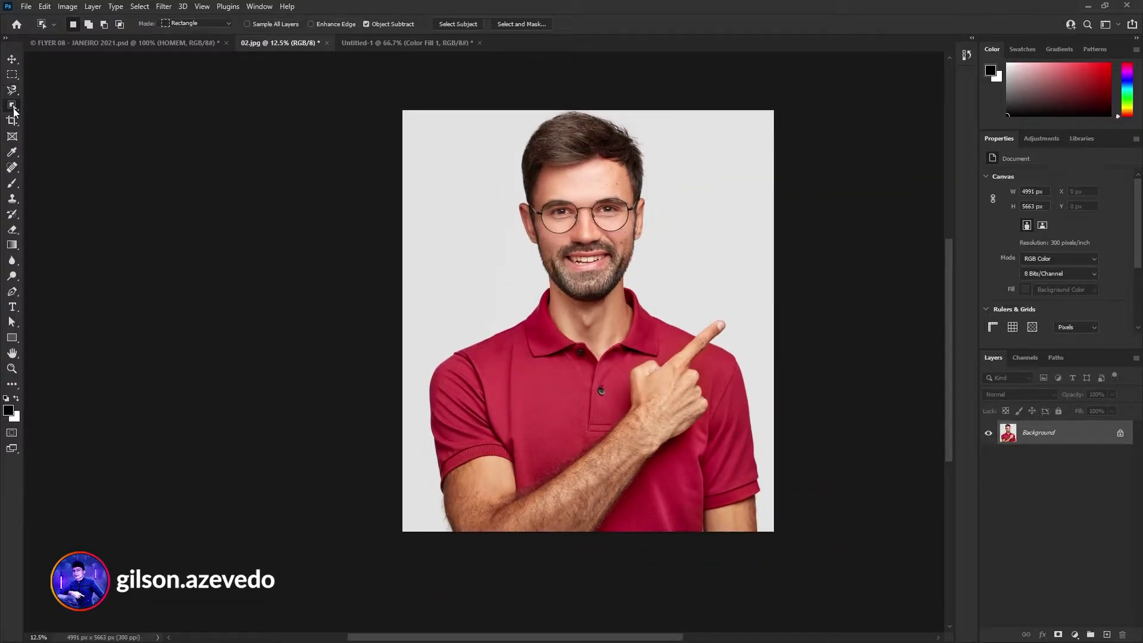
{"action": "right_click", "coordinate": [13, 108]}
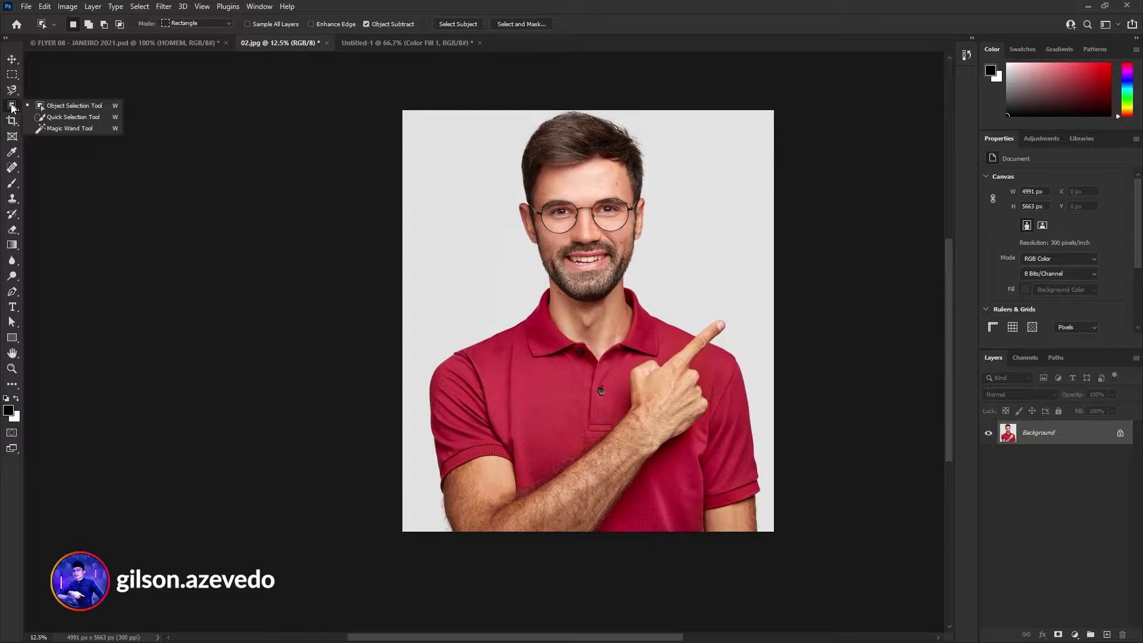
{"action": "left_click", "coordinate": [64, 129]}
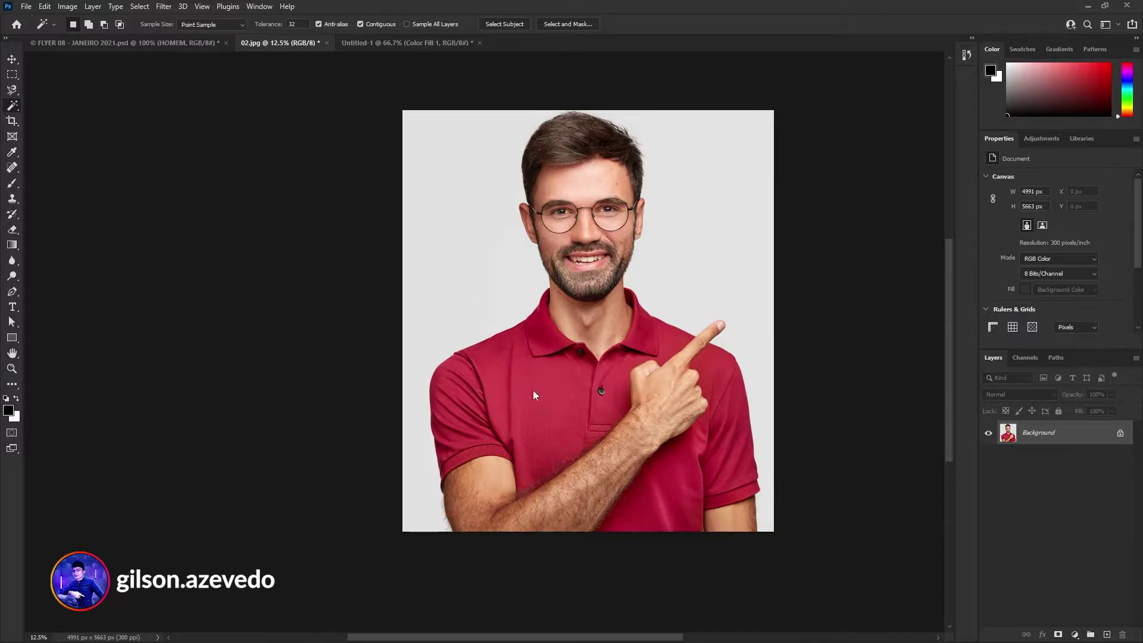
{"action": "left_click", "coordinate": [566, 440]}
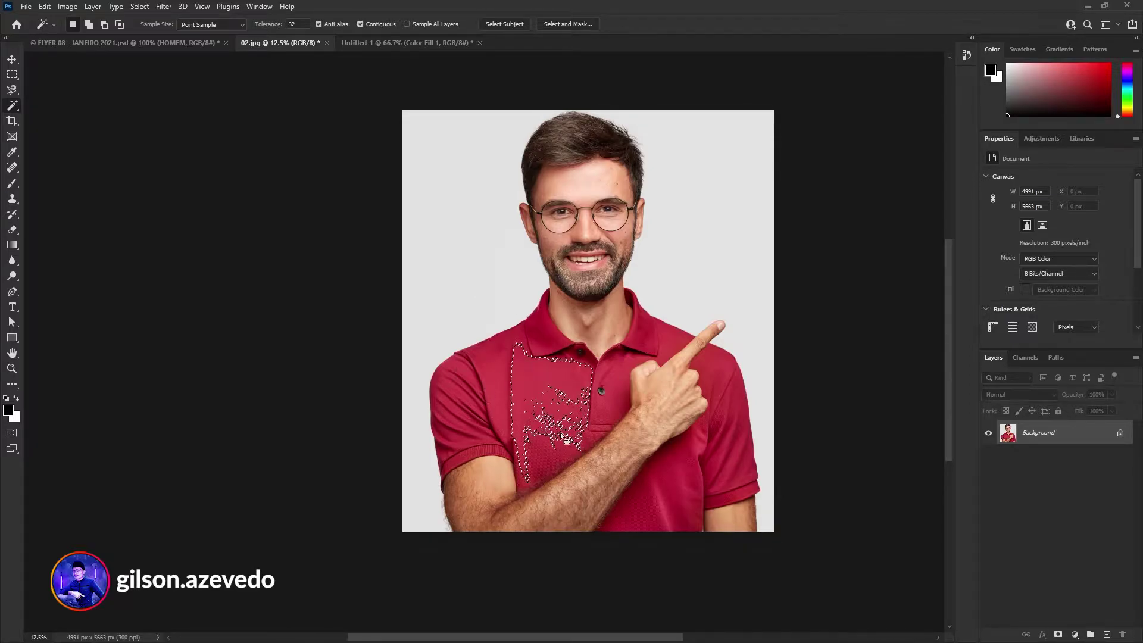
{"action": "key", "text": "ctrl+d"}
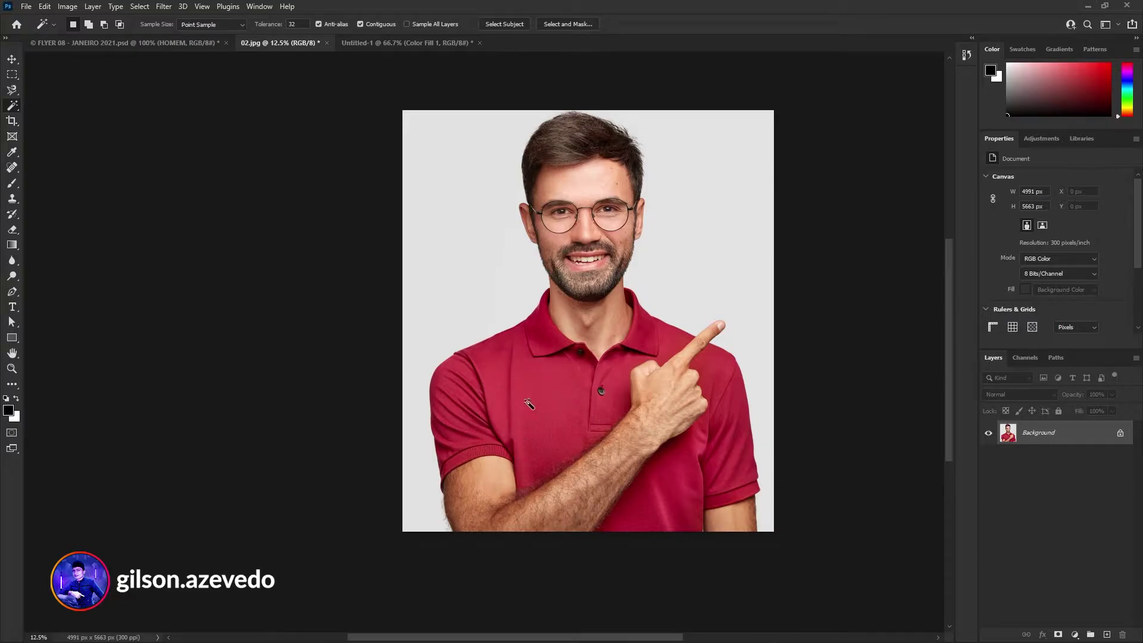
{"action": "left_click", "coordinate": [721, 473]}
{"action": "key", "text": "ctrl+d"}
- Try the Quick Selection tool on the grey background at both sides of the man, and clear the selection
{"action": "right_click", "coordinate": [13, 107]}
{"action": "left_click", "coordinate": [48, 117]}
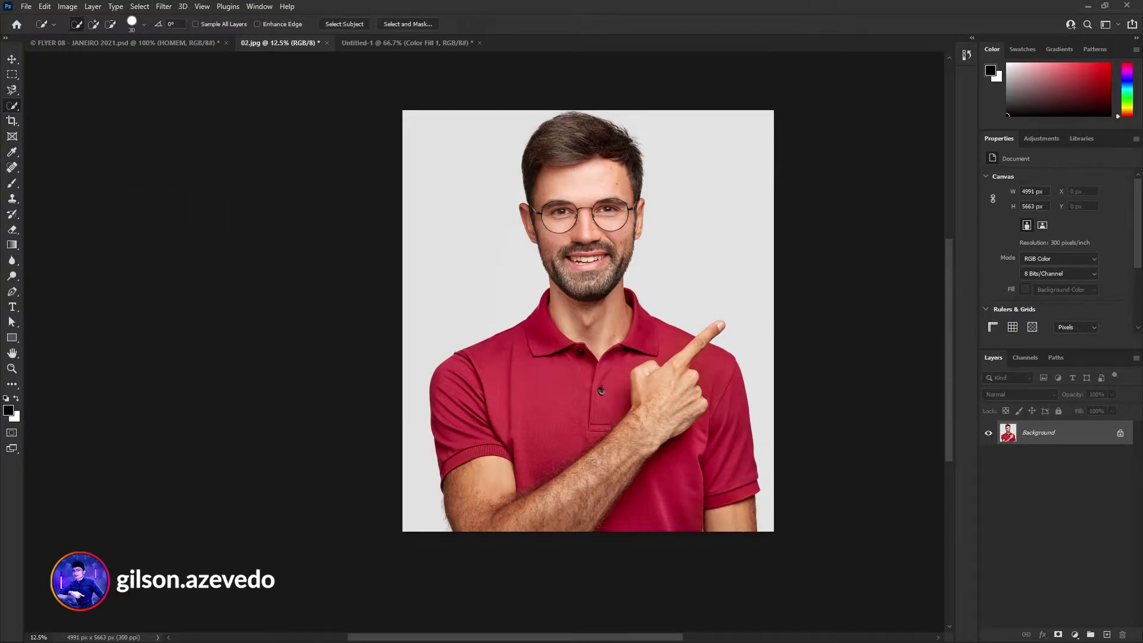
{"action": "left_click", "coordinate": [450, 128]}
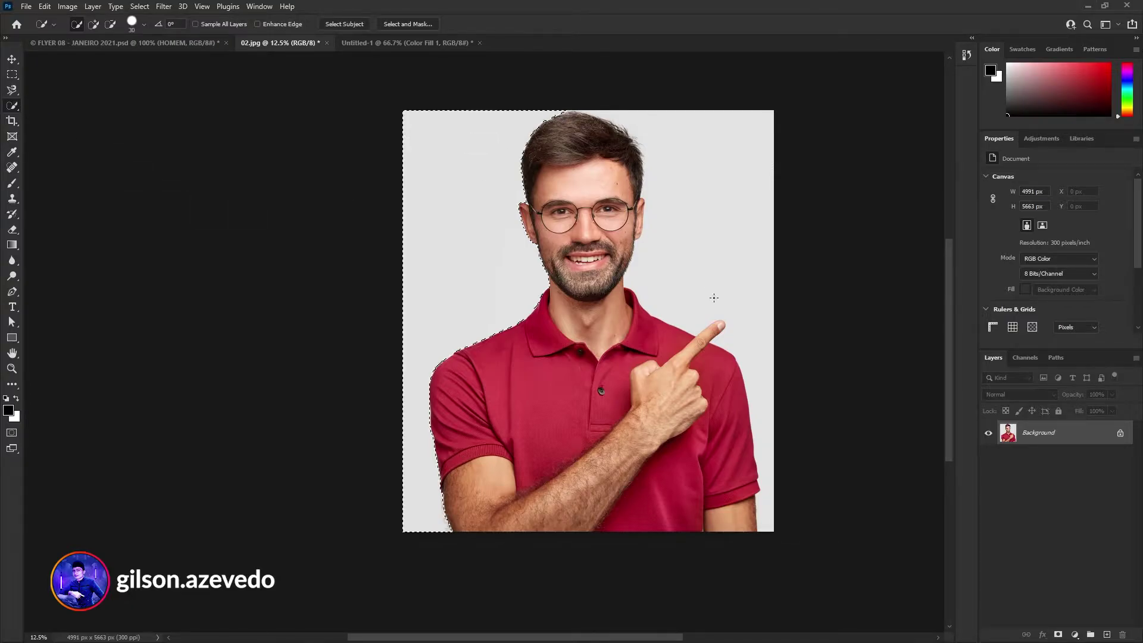
{"action": "left_click", "coordinate": [768, 468]}
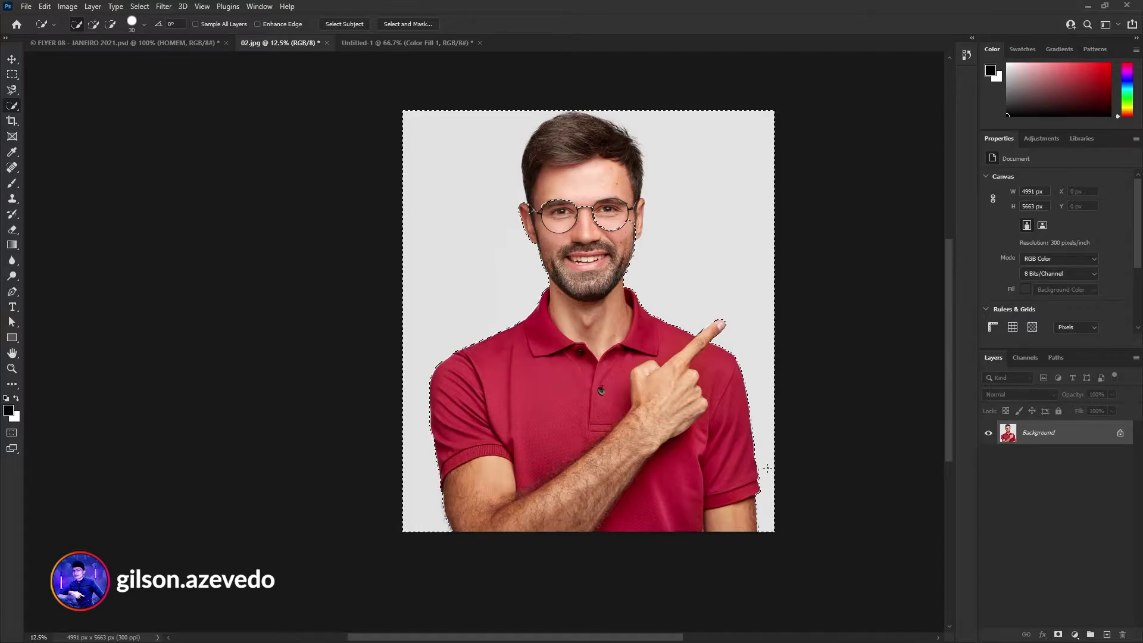
{"action": "left_click", "coordinate": [767, 468]}
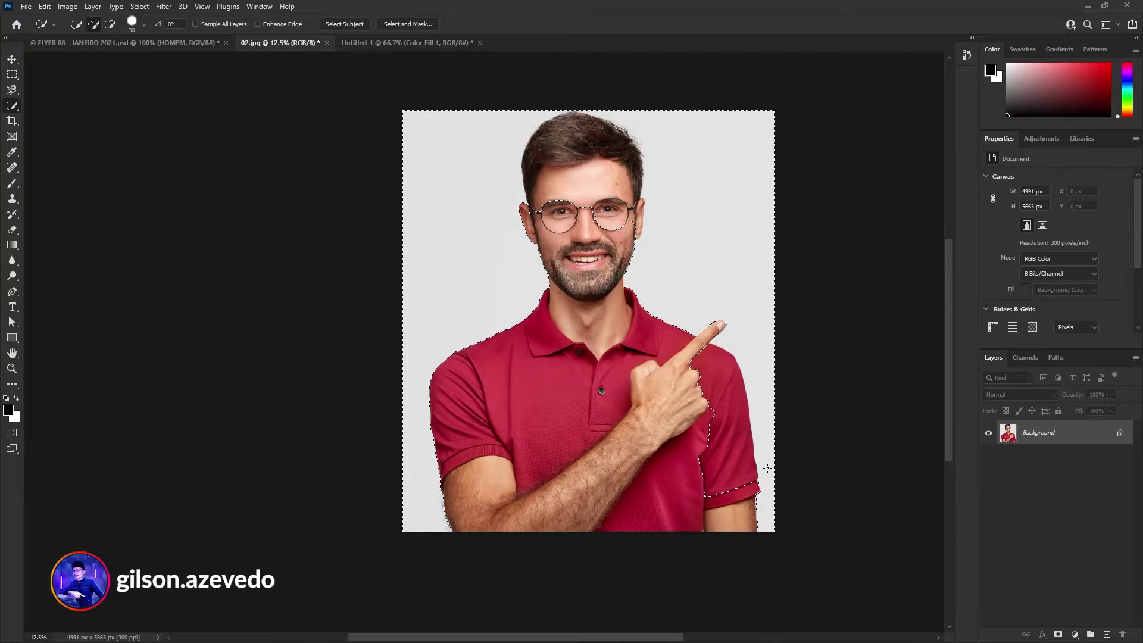
{"action": "key", "text": "ctrl+d"}
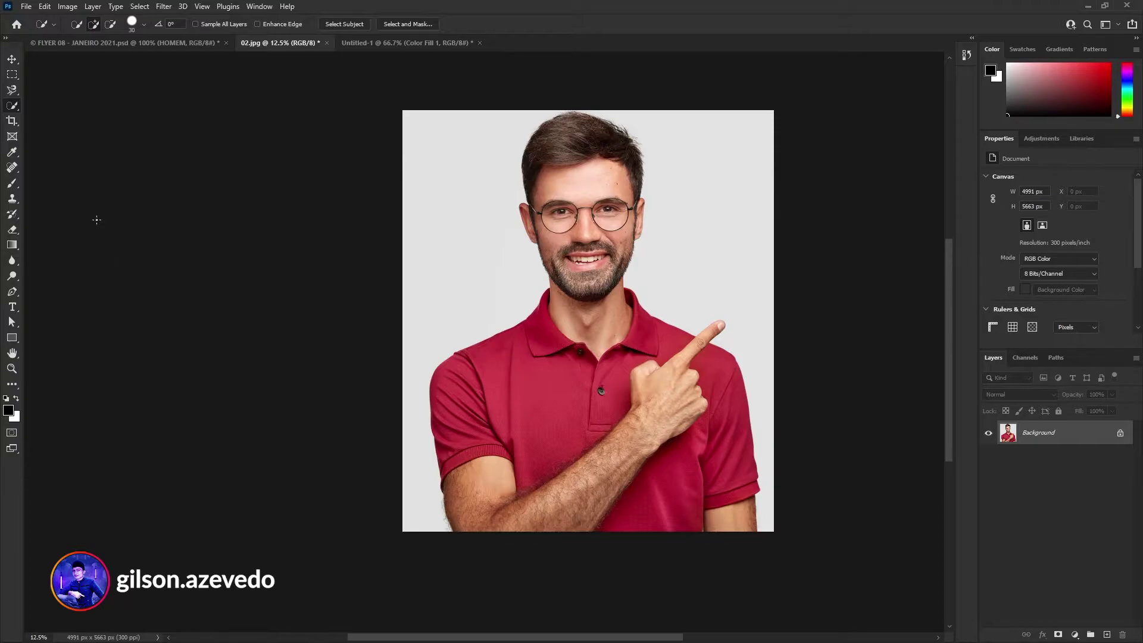
- Try the Object Selection tool in Rectangle mode around the whole man, and clear the selection
{"action": "right_click", "coordinate": [12, 106]}
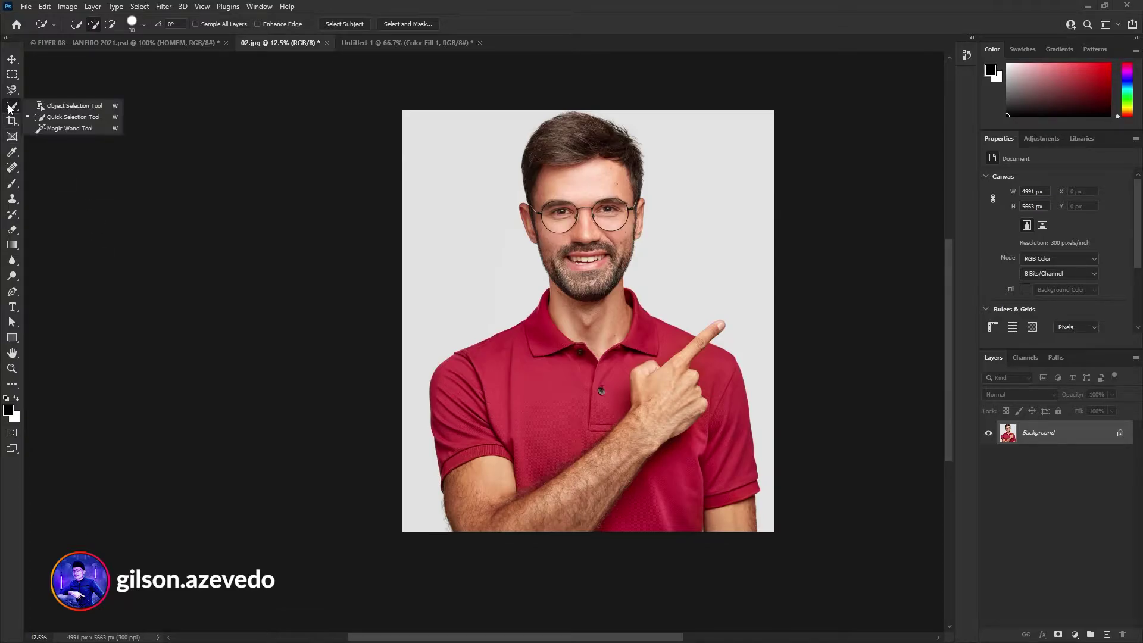
{"action": "left_click", "coordinate": [64, 105]}
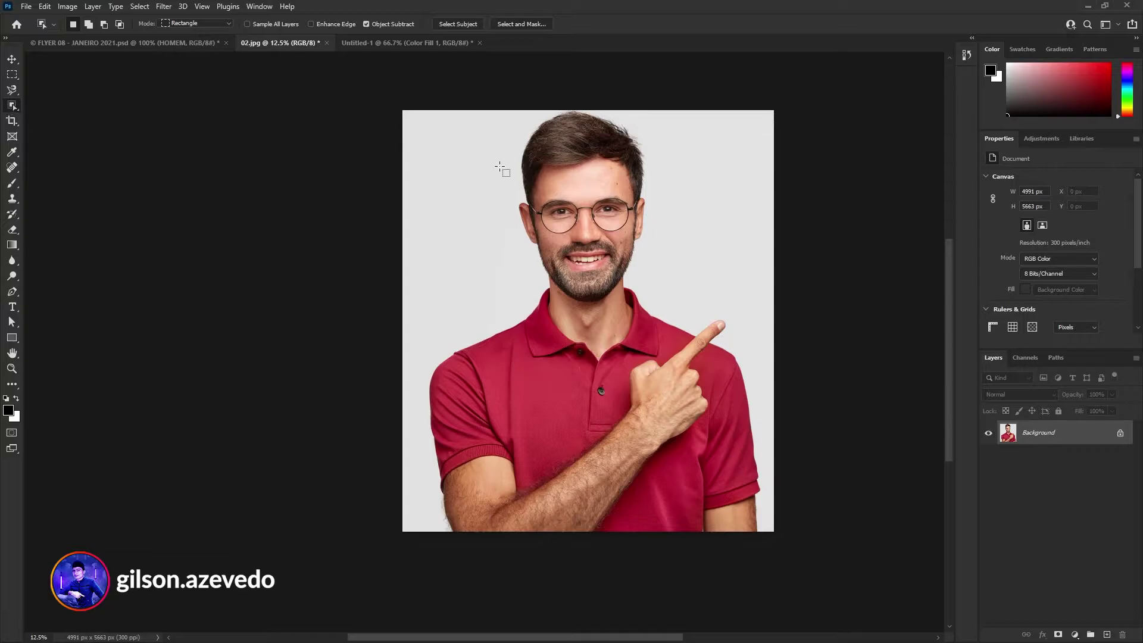
{"action": "left_click", "coordinate": [201, 26]}
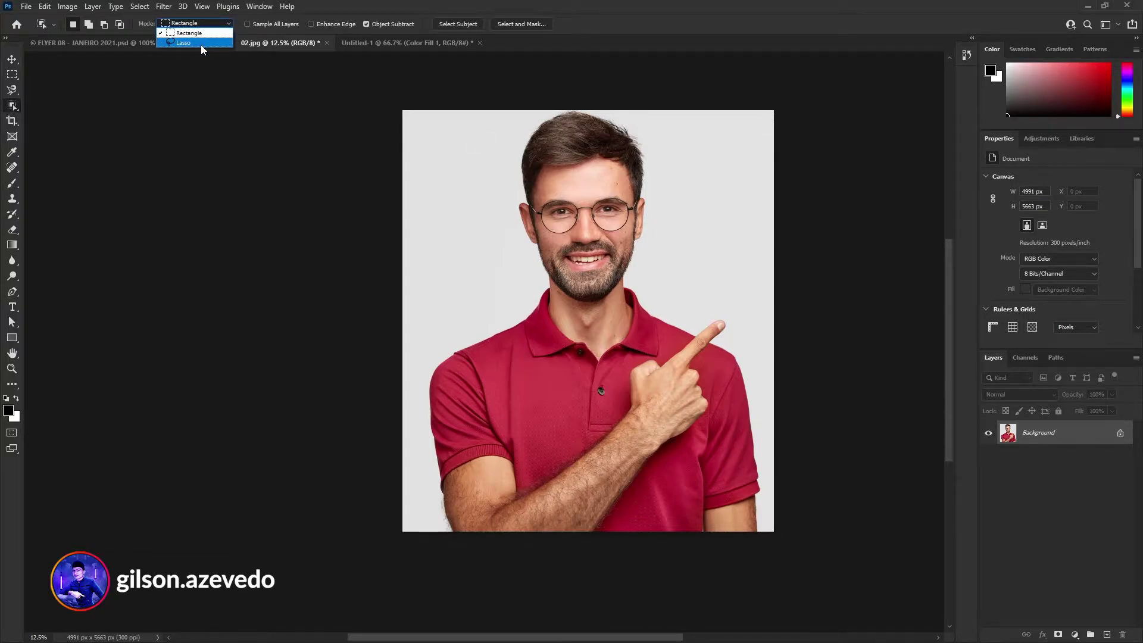
{"action": "left_click", "coordinate": [206, 26]}
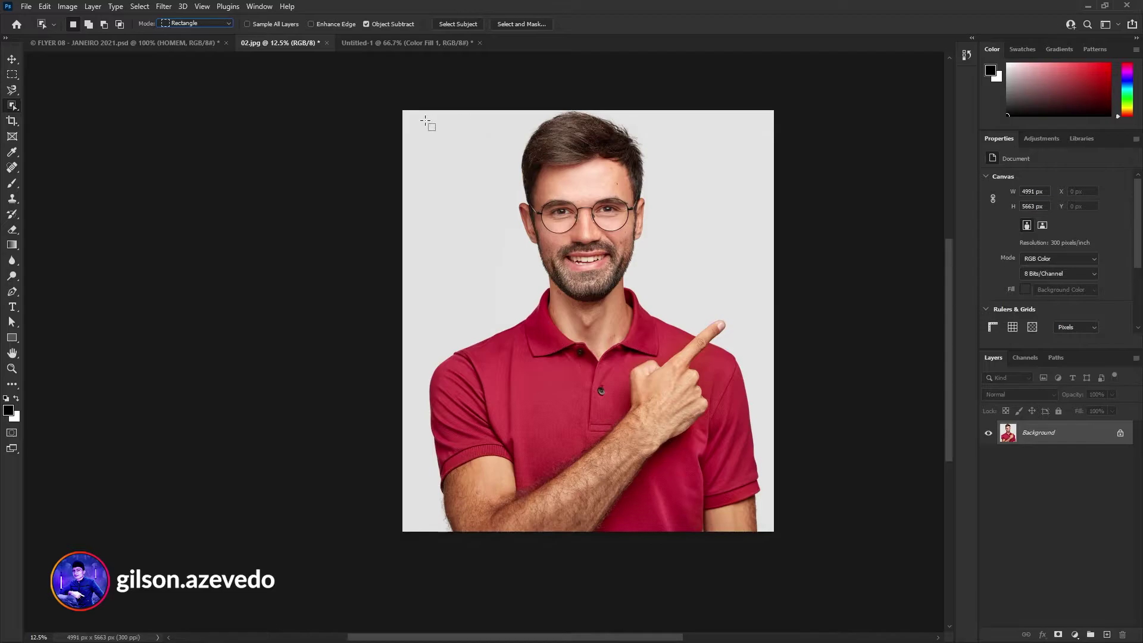
{"action": "left_click_drag", "start_coordinate": [425, 114], "coordinate": [765, 534]}
{"action": "scroll", "coordinate": [806, 263], "scroll_direction": "up", "scroll_amount": 1}
{"action": "left_click_drag", "start_coordinate": [668, 373], "coordinate": [660, 370]}
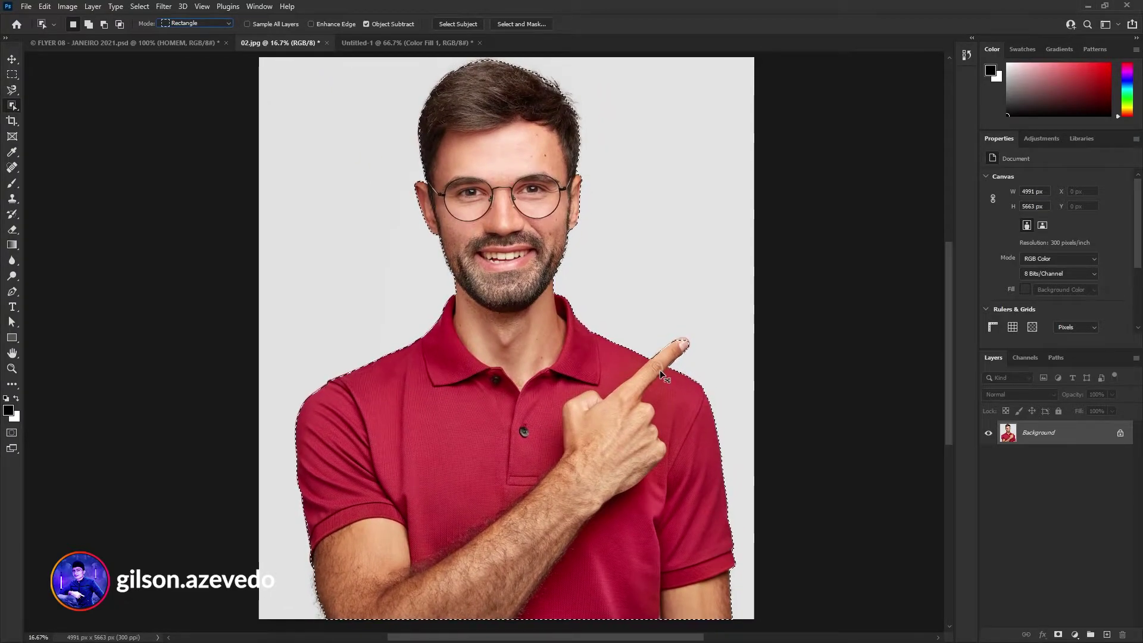
{"action": "key", "text": "ctrl+d"}
- Select the man with the Object Selection tool in Lasso mode by tracing a loose outline around him
{"action": "left_click", "coordinate": [192, 23]}
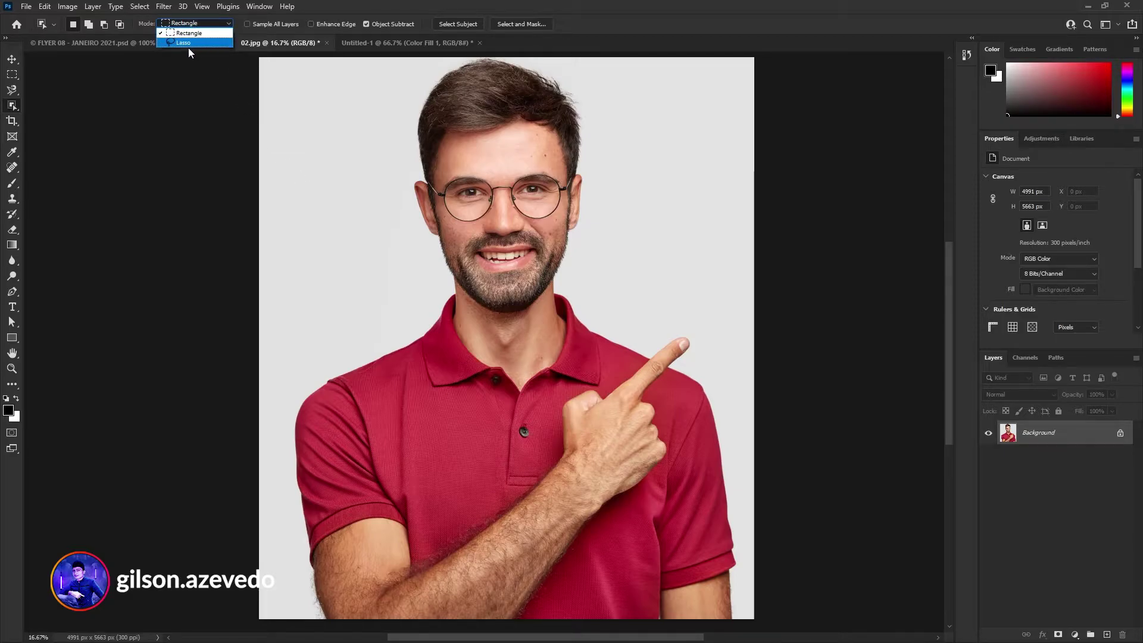
{"action": "left_click", "coordinate": [185, 44]}
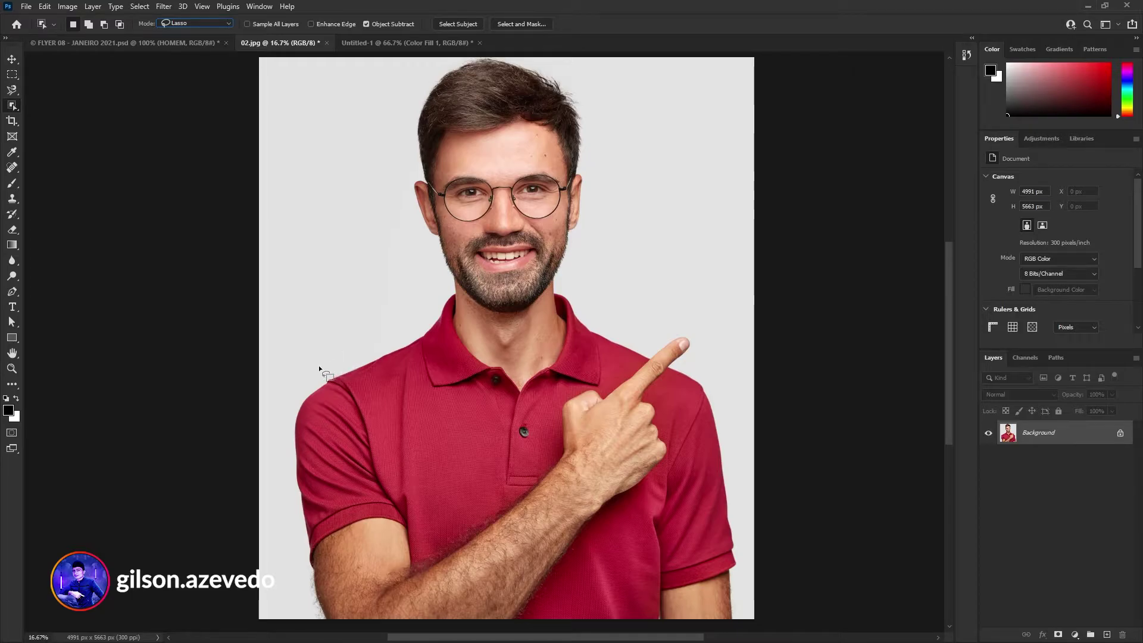
{"action": "mouse_move", "coordinate": [325, 366]}
{"action": "left_mouse_down"}
{"action": "mouse_move", "coordinate": [429, 326]}
{"action": "mouse_move", "coordinate": [440, 248]}
{"action": "left_mouse_up"}
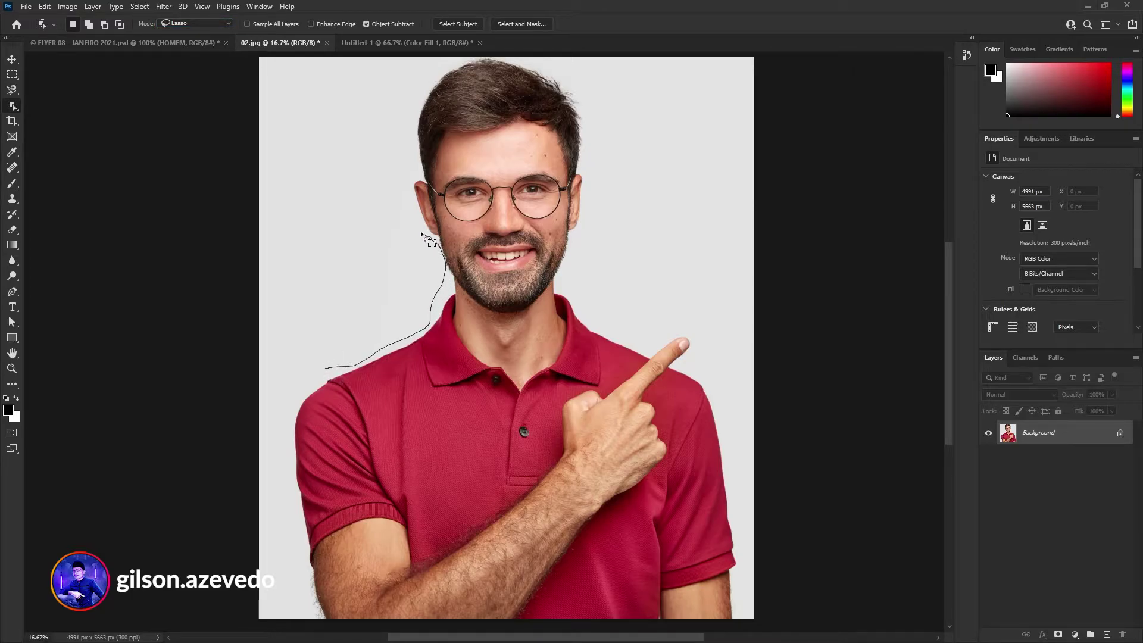
{"action": "left_click_drag", "start_coordinate": [406, 198], "coordinate": [410, 156]}
{"action": "mouse_move", "coordinate": [449, 56]}
{"action": "left_mouse_down"}
{"action": "mouse_move", "coordinate": [541, 63]}
{"action": "mouse_move", "coordinate": [611, 102]}
{"action": "mouse_move", "coordinate": [613, 141]}
{"action": "left_mouse_up"}
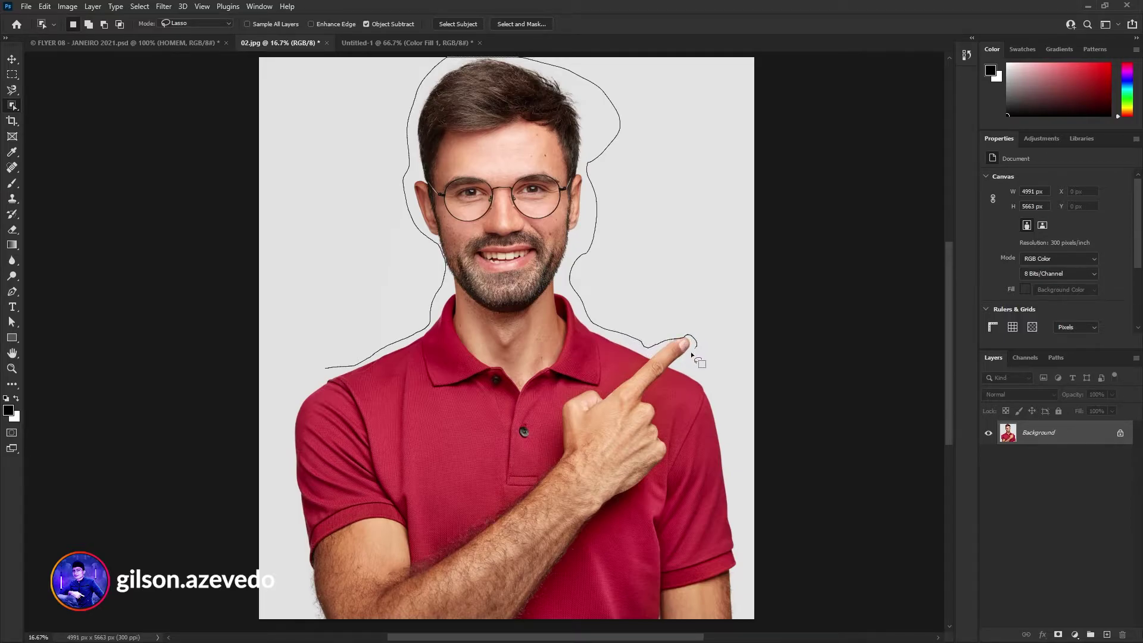
{"action": "mouse_move", "coordinate": [738, 406]}
{"action": "left_mouse_down"}
{"action": "mouse_move", "coordinate": [748, 538]}
{"action": "mouse_move", "coordinate": [735, 624]}
{"action": "mouse_move", "coordinate": [320, 615]}
{"action": "mouse_move", "coordinate": [291, 510]}
{"action": "left_mouse_up"}
{"action": "left_click_drag", "start_coordinate": [325, 365], "coordinate": [325, 368]}
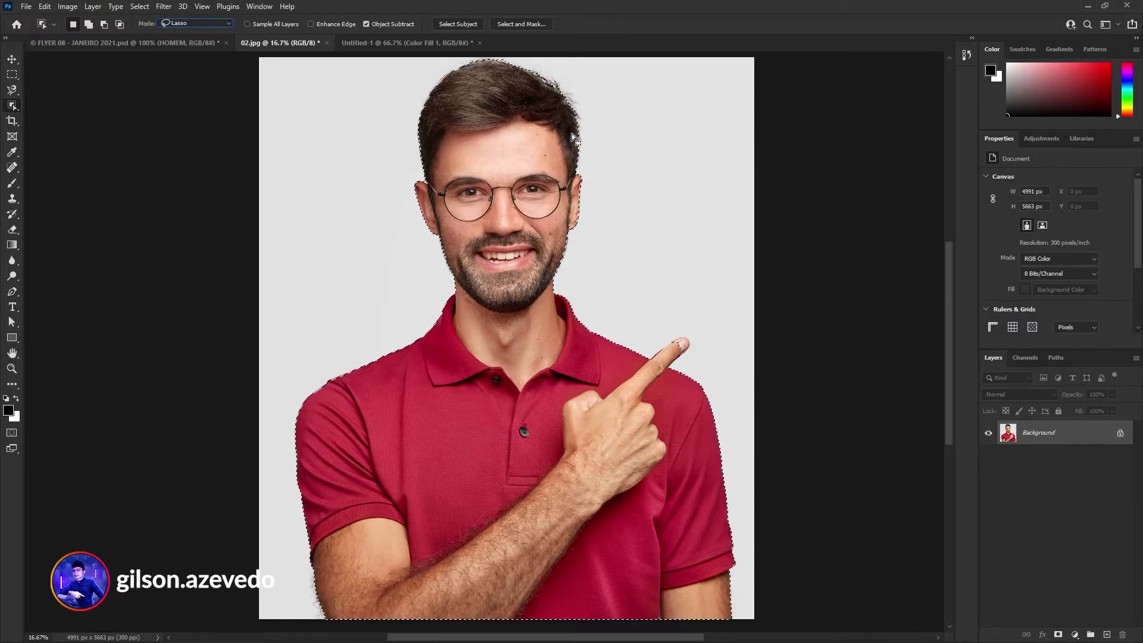
- Add the missing tip of the pointing finger to the selection with a lasso outline around it
{"action": "key", "text": "ctrl+plus"}
{"action": "key", "text": "ctrl+plus"}
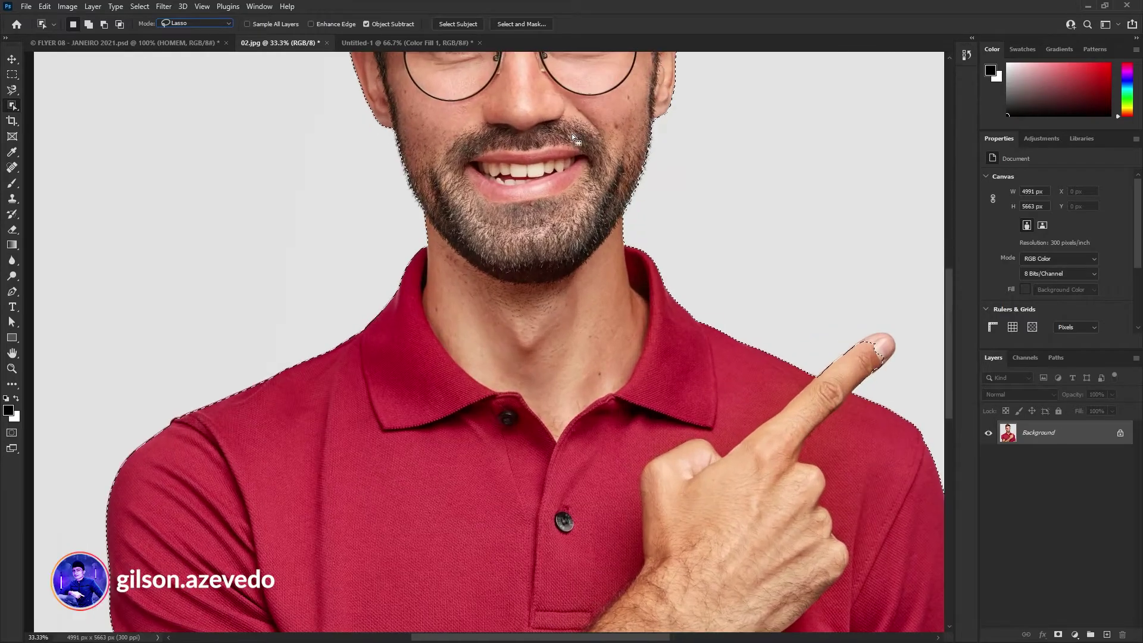
{"action": "left_click_drag", "start_coordinate": [796, 290], "coordinate": [373, 280]}
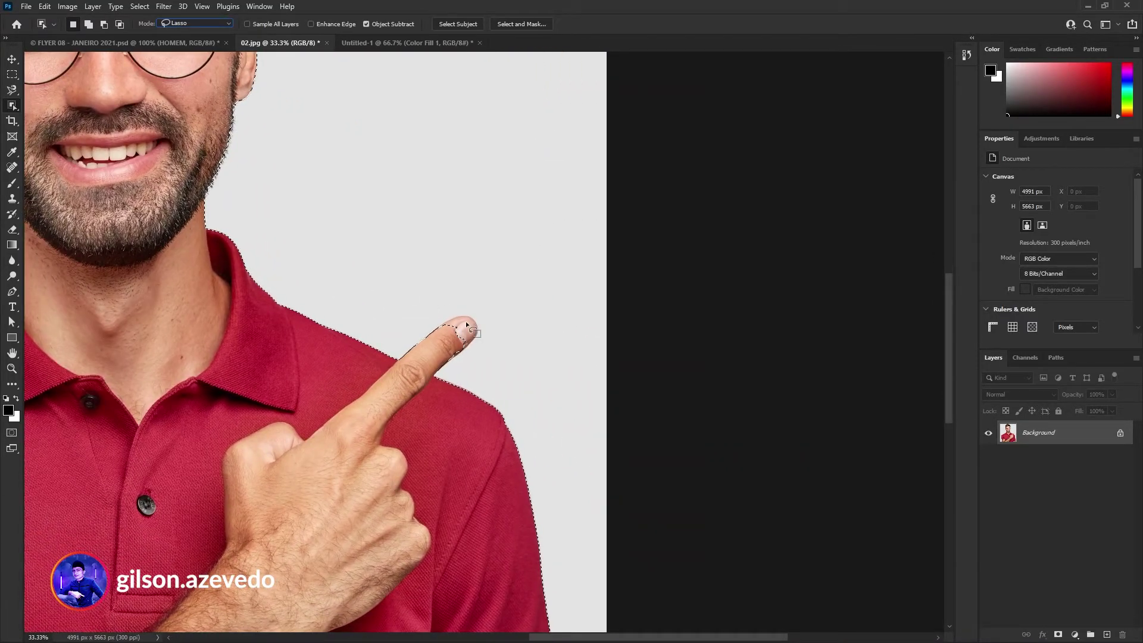
{"action": "key", "text": "alt"}
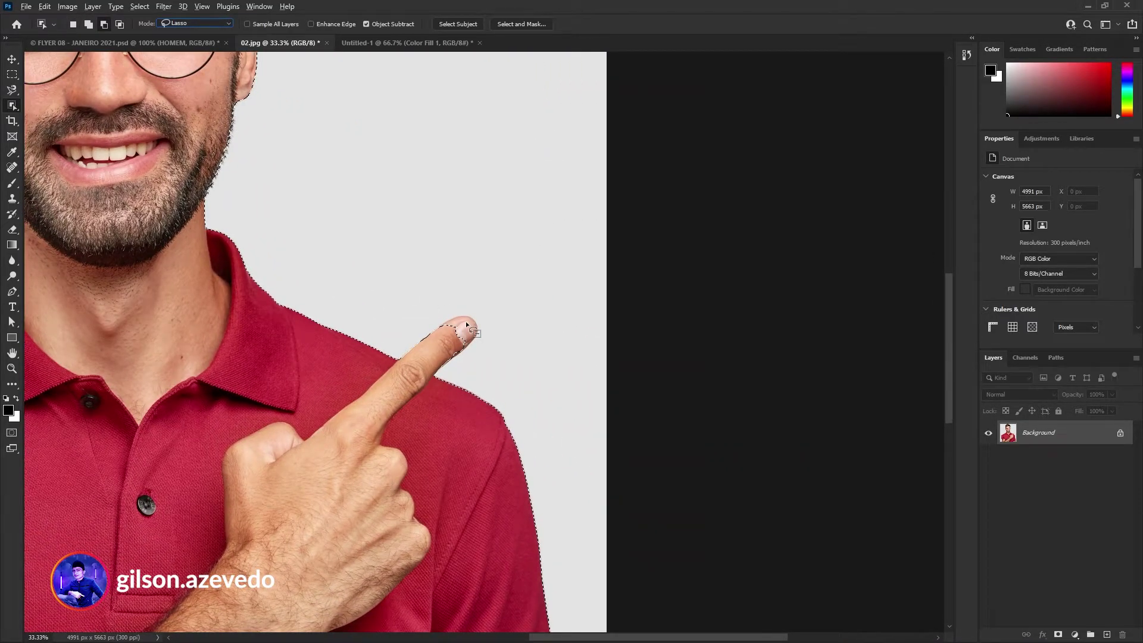
{"action": "key", "text": "shift"}
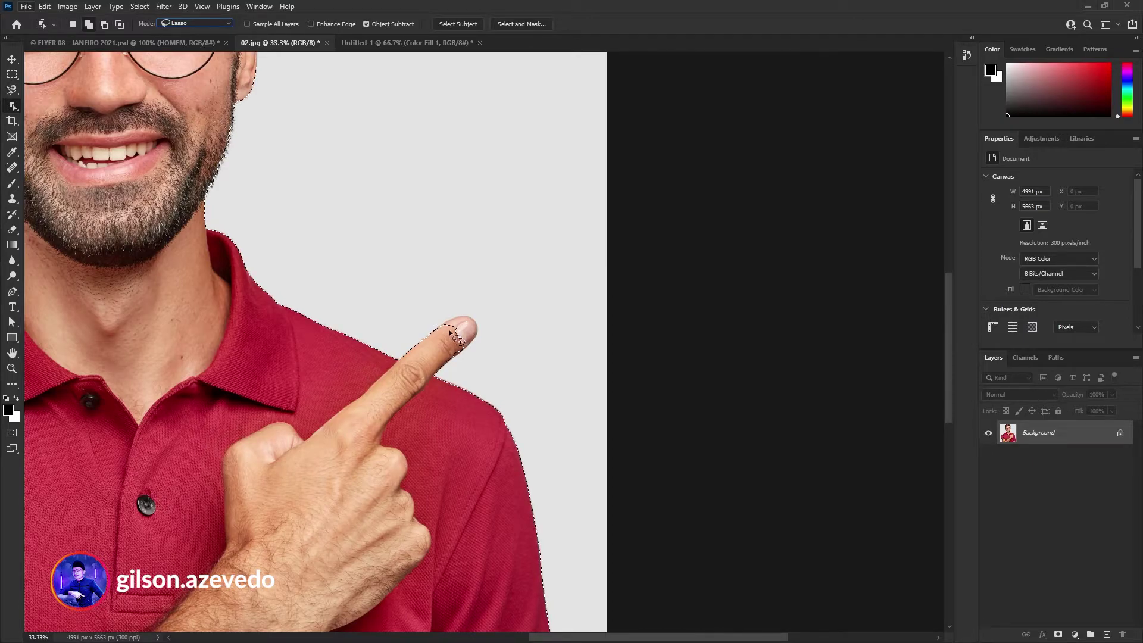
{"action": "key", "text": "shift"}
{"action": "mouse_move", "coordinate": [451, 314]}
{"action": "left_mouse_down"}
{"action": "mouse_move", "coordinate": [443, 355]}
{"action": "mouse_move", "coordinate": [484, 355]}
{"action": "left_mouse_up"}
{"action": "left_click_drag", "start_coordinate": [450, 315], "coordinate": [452, 317]}
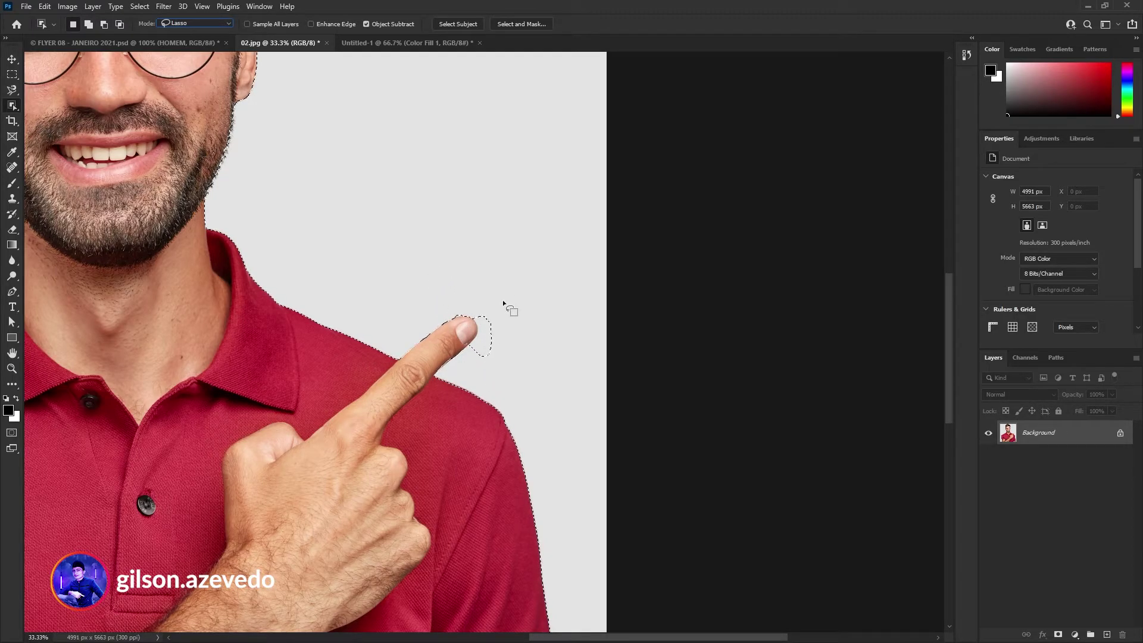
- Subtract the excess background around the fingertip from the selection with the Polygonal Lasso tool, following the finger's edge
{"action": "scroll", "coordinate": [503, 299], "scroll_direction": "up", "scroll_amount": 2}
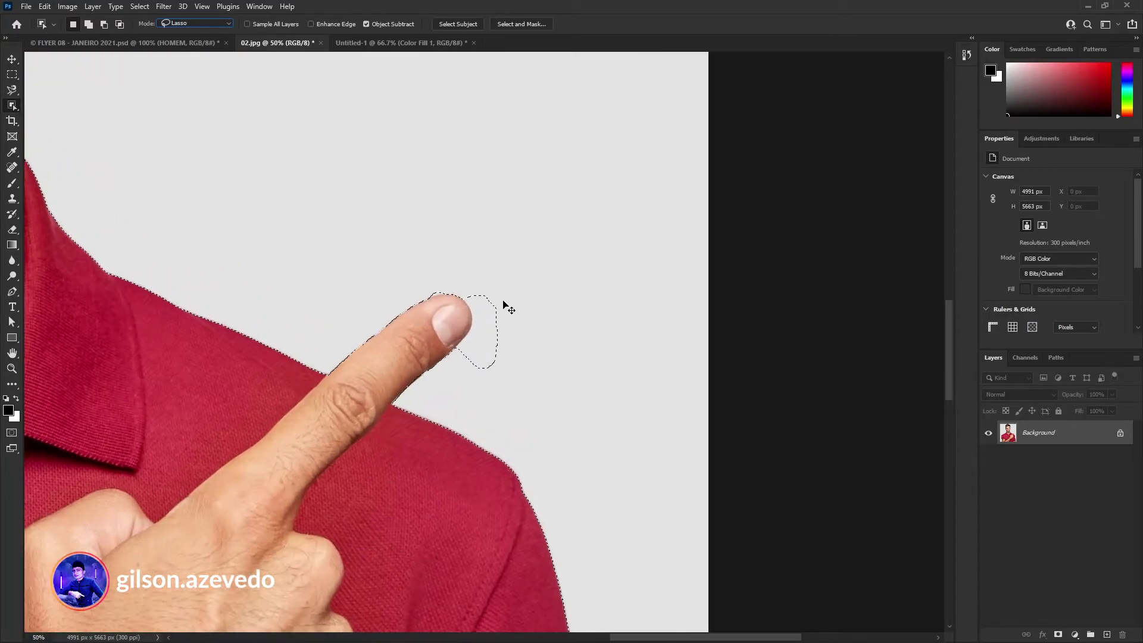
{"action": "scroll", "coordinate": [504, 304], "scroll_direction": "up", "scroll_amount": 2}
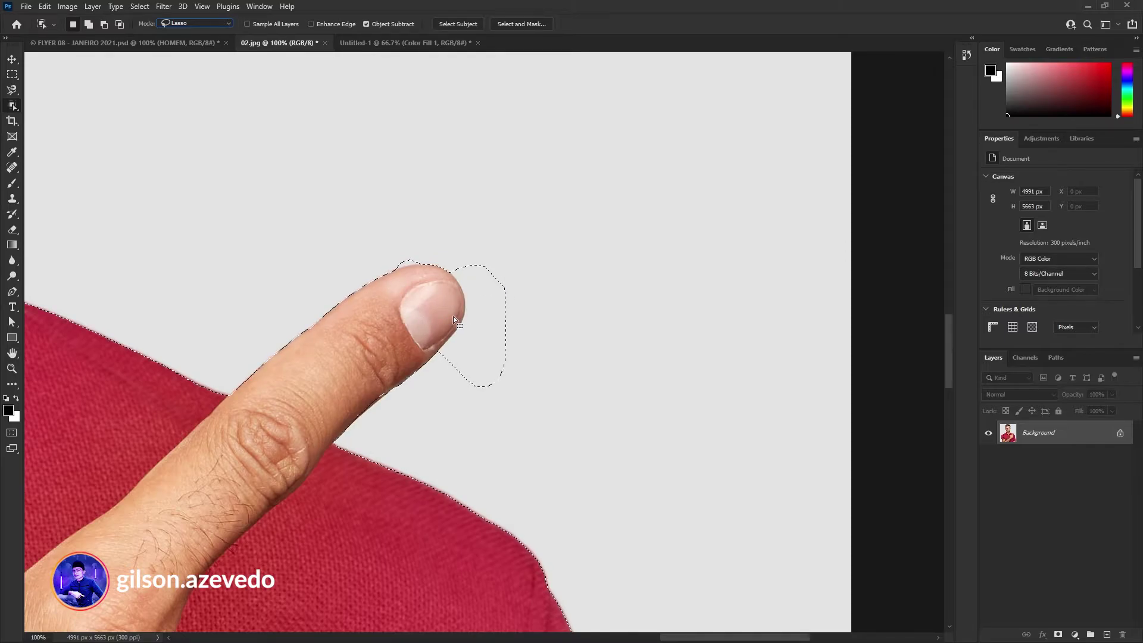
{"action": "right_click", "coordinate": [12, 105]}
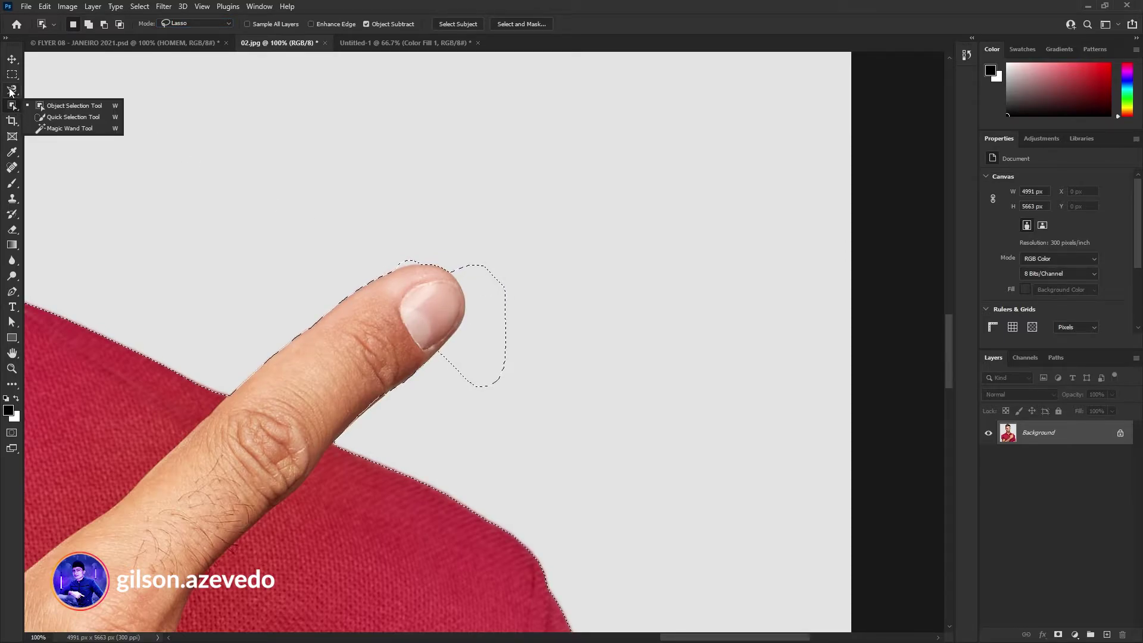
{"action": "left_click", "coordinate": [11, 90]}
{"action": "right_click", "coordinate": [11, 90]}
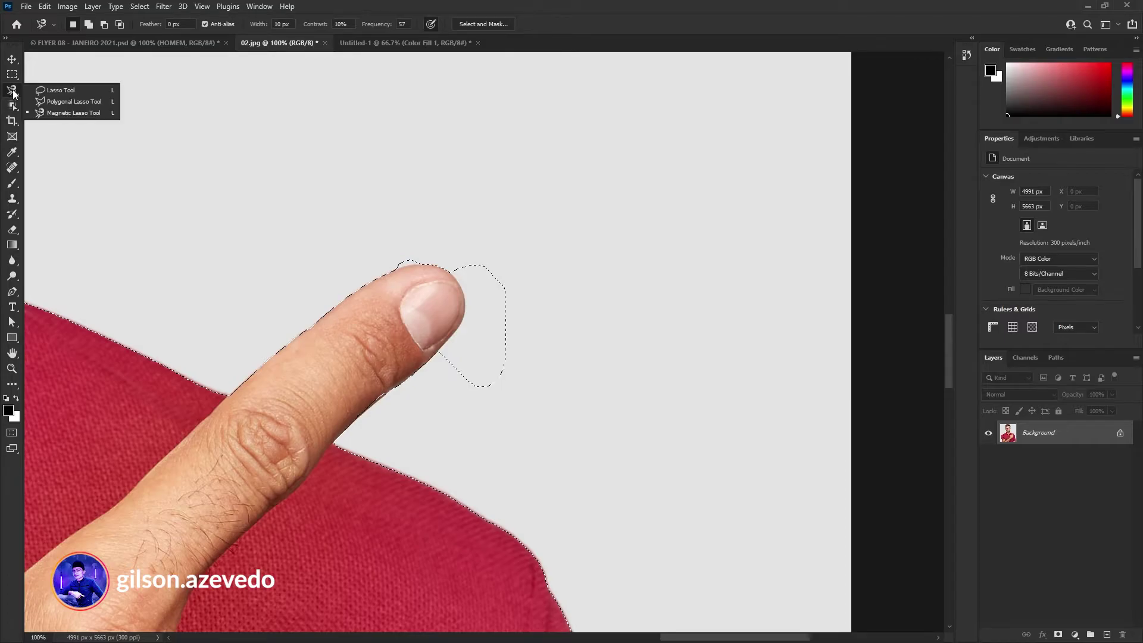
{"action": "left_click", "coordinate": [60, 102]}
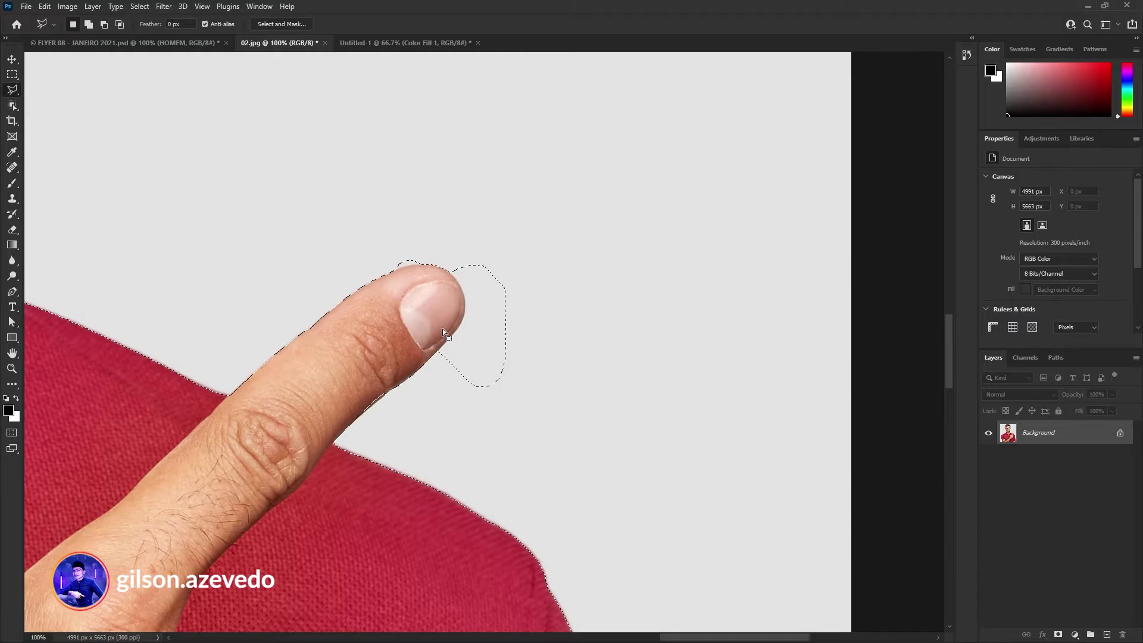
{"action": "key", "text": "alt"}
{"action": "left_click", "coordinate": [387, 269]}
{"action": "left_click", "coordinate": [377, 227]}
{"action": "left_click", "coordinate": [529, 214]}
{"action": "left_click", "coordinate": [643, 323]}
{"action": "left_click", "coordinate": [562, 435]}
{"action": "left_click", "coordinate": [436, 419]}
{"action": "left_click", "coordinate": [428, 389]}
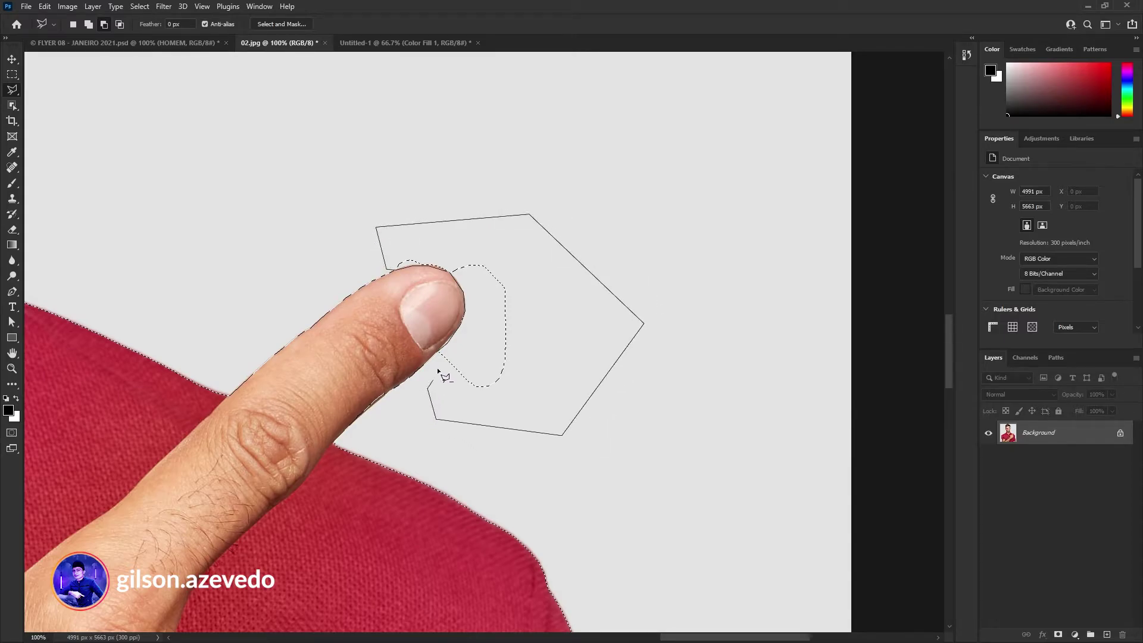
{"action": "left_click", "coordinate": [444, 357]}
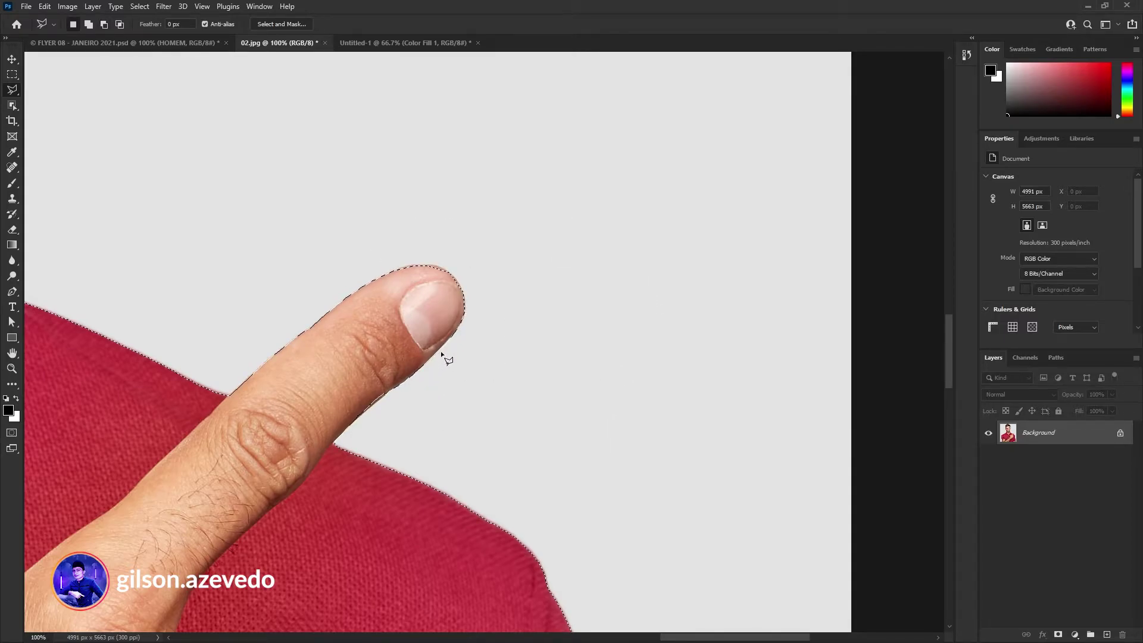
{"action": "scroll", "coordinate": [443, 357], "scroll_direction": "down", "scroll_amount": 3}
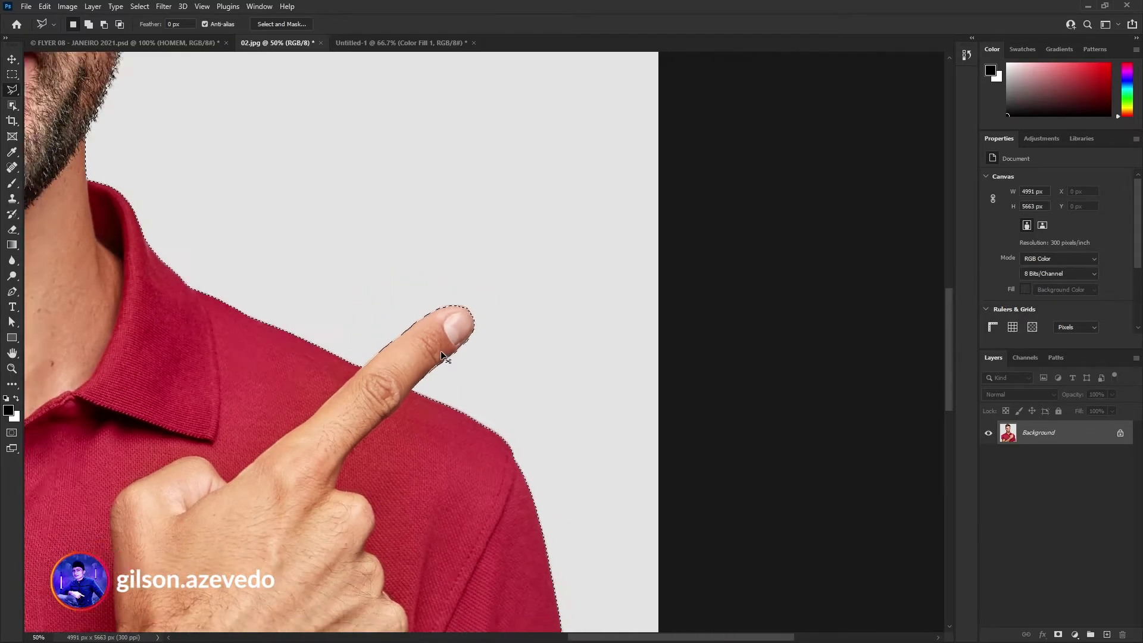
{"action": "scroll", "coordinate": [440, 351], "scroll_direction": "down", "scroll_amount": 2}
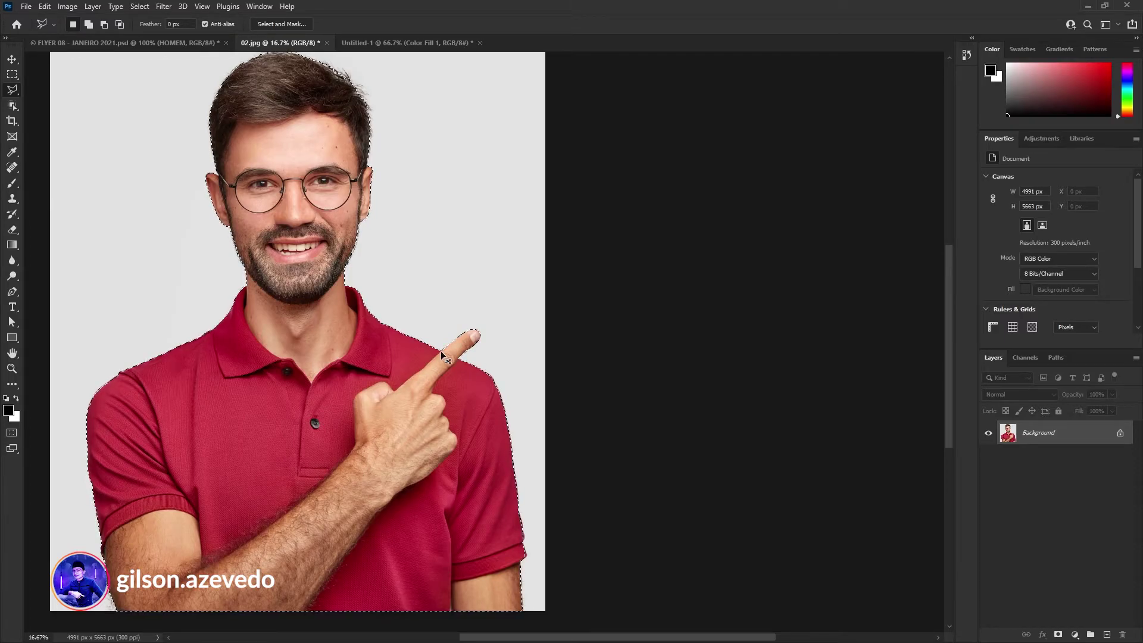
{"action": "scroll", "coordinate": [441, 351], "scroll_direction": "down", "scroll_amount": 1}
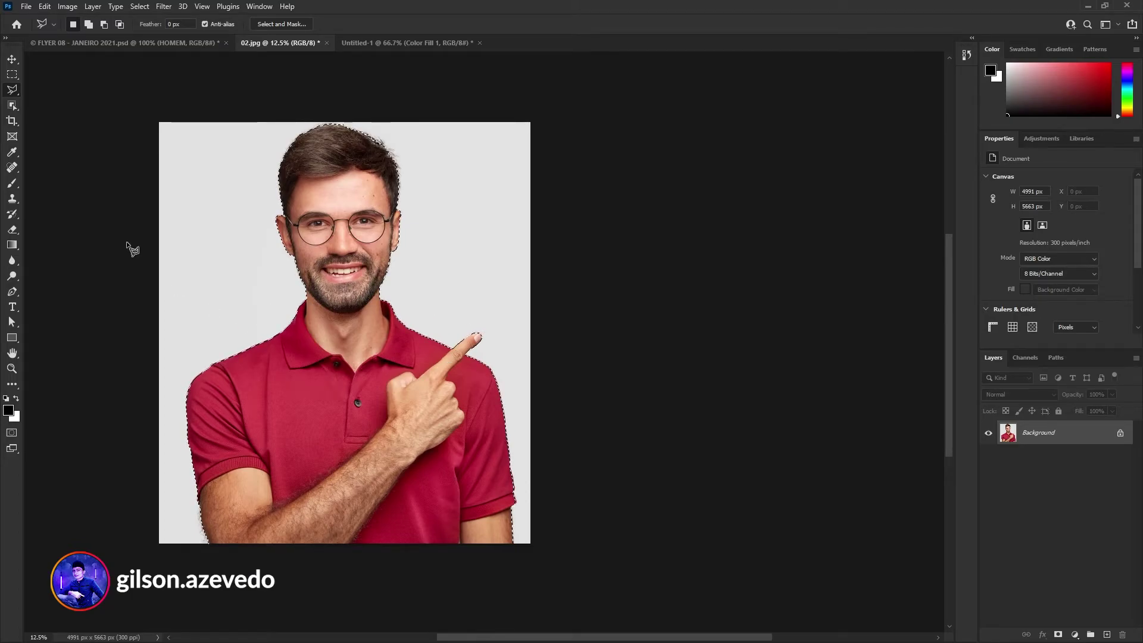
- Copy the selected man onto a new layer and hide the Background layer to isolate the cutout
{"action": "left_click", "coordinate": [12, 104]}
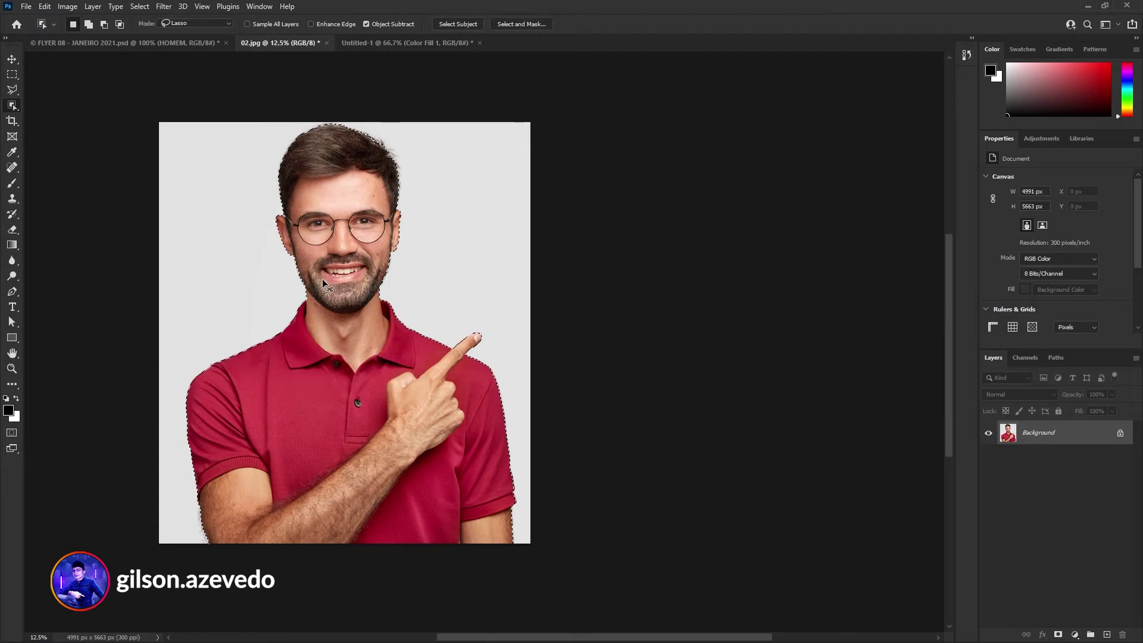
{"action": "key", "text": "ctrl+j"}
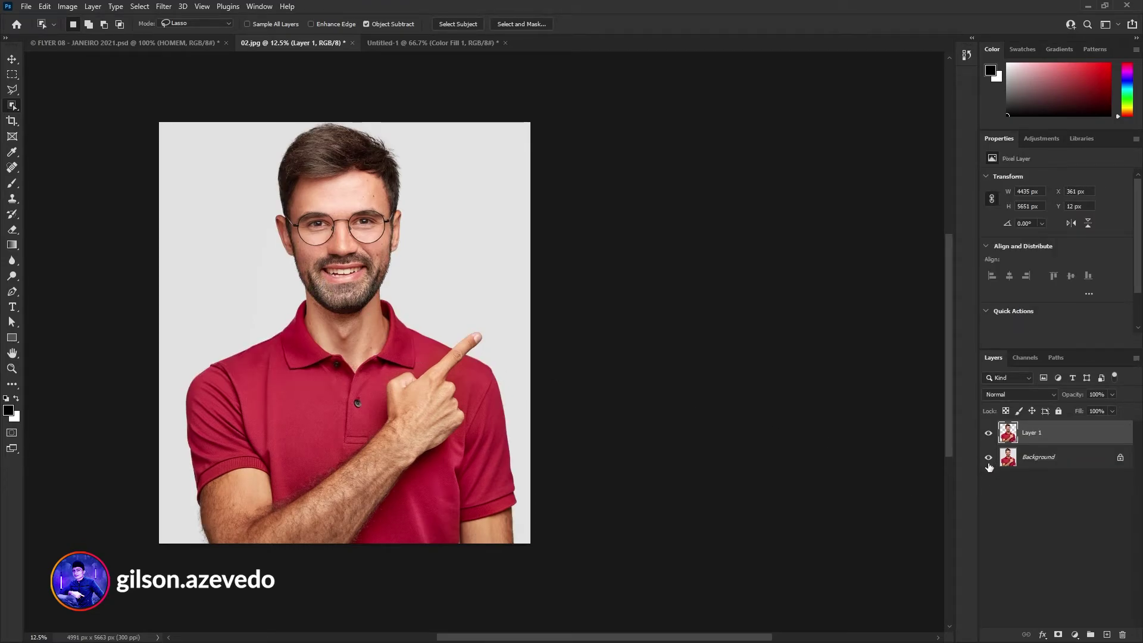
{"action": "left_click", "coordinate": [1027, 464]}
{"action": "left_click", "coordinate": [988, 457]}
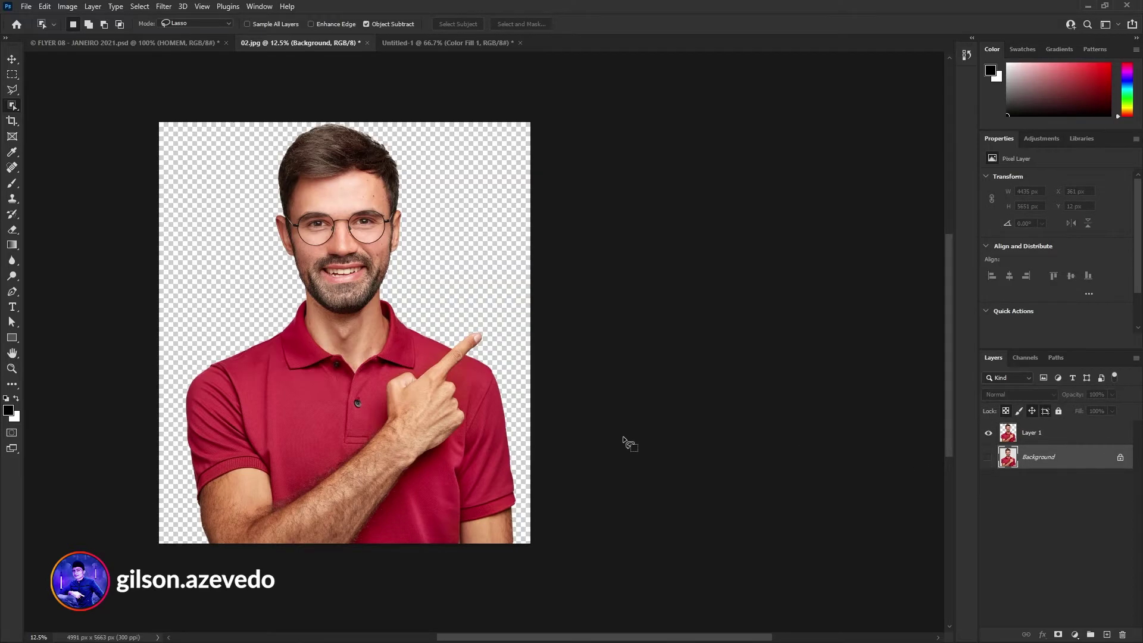
- Check the cutout edges against a black Solid Color fill layer placed beneath the man, and delete the fill layer
{"action": "left_click", "coordinate": [1075, 634]}
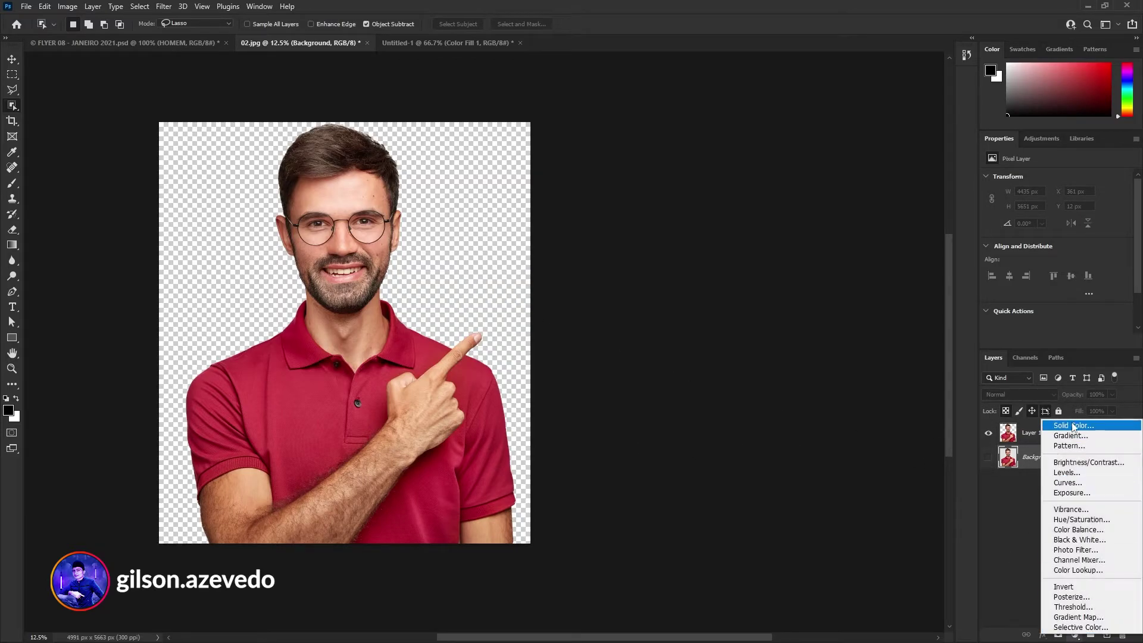
{"action": "left_click", "coordinate": [1071, 425]}
{"action": "left_click", "coordinate": [685, 147]}
{"action": "key", "text": "w"}
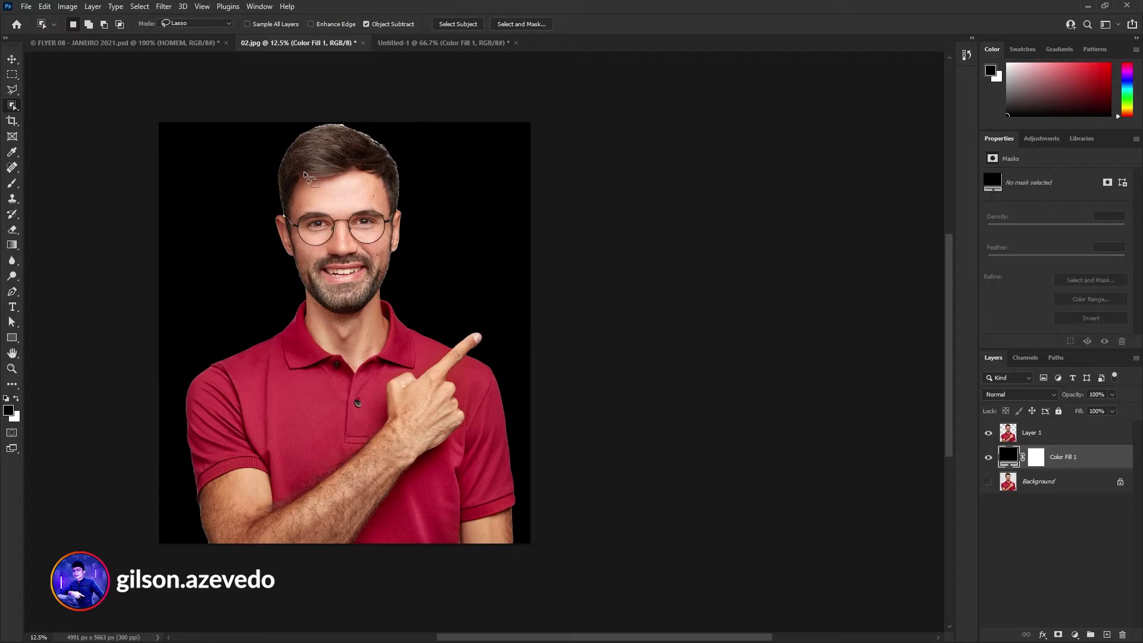
{"action": "key", "text": "Delete"}
{"action": "left_click", "coordinate": [12, 90]}
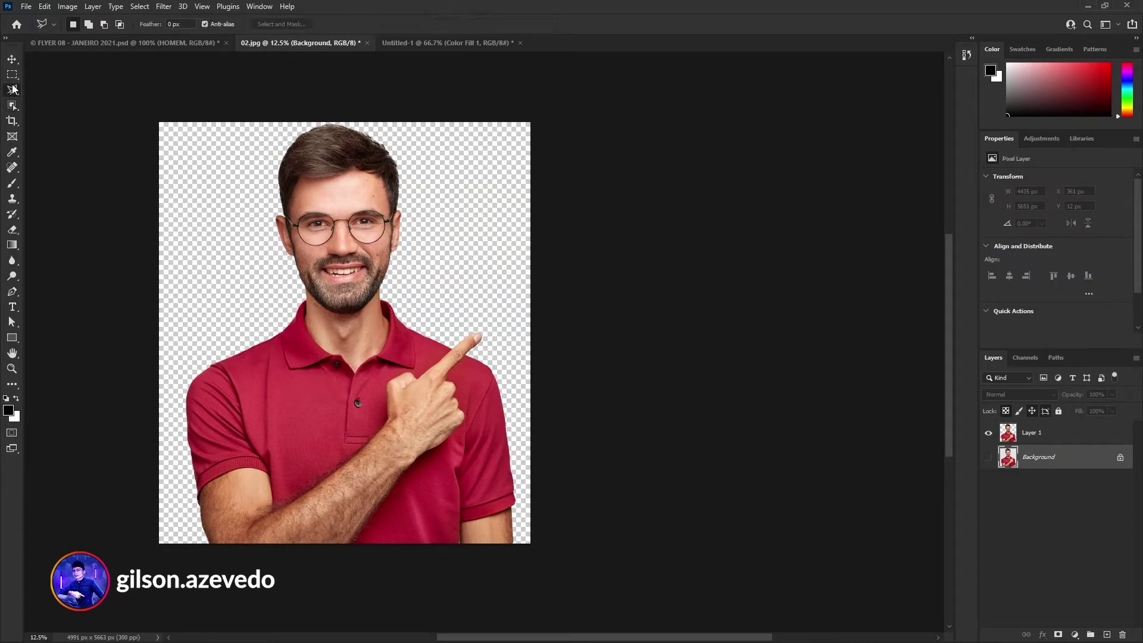
{"action": "left_click", "coordinate": [13, 77]}
{"action": "left_click", "coordinate": [17, 111]}
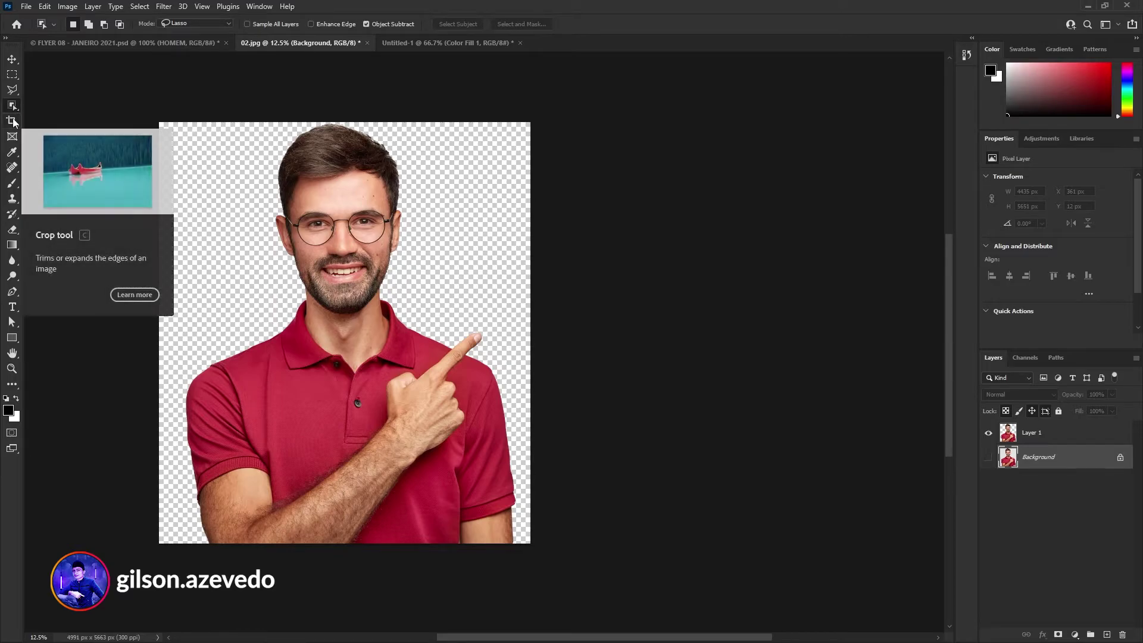
{"action": "left_click", "coordinate": [12, 122]}
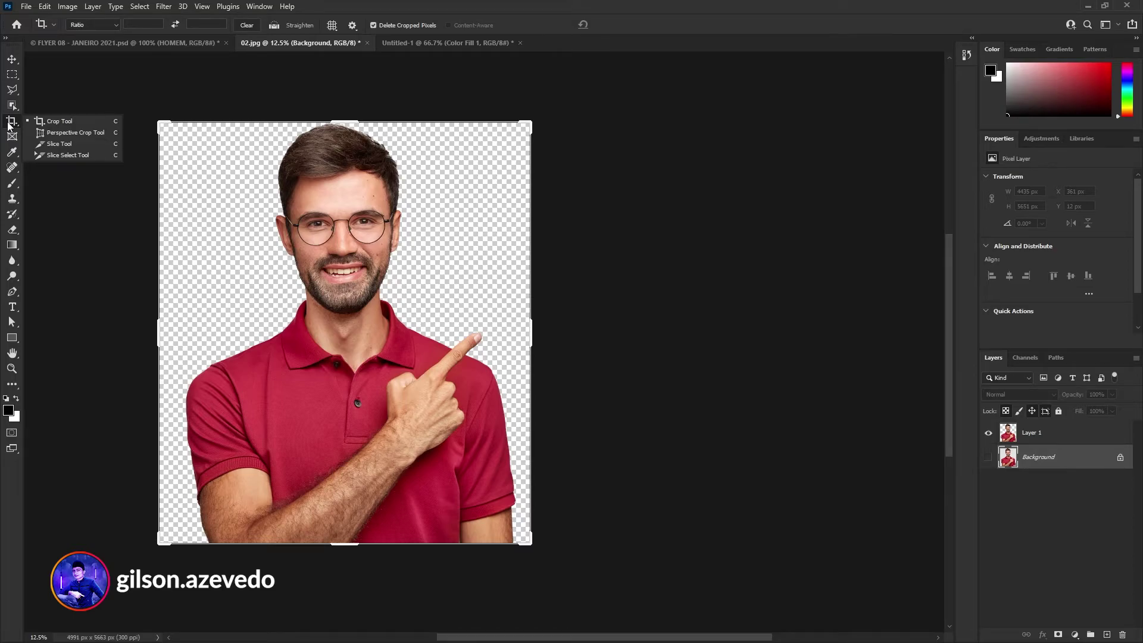
- Activate the Move tool in FLYER 08 - JANEIRO 2021.psd with the whole flyer fitted in view
{"action": "left_click", "coordinate": [133, 43]}
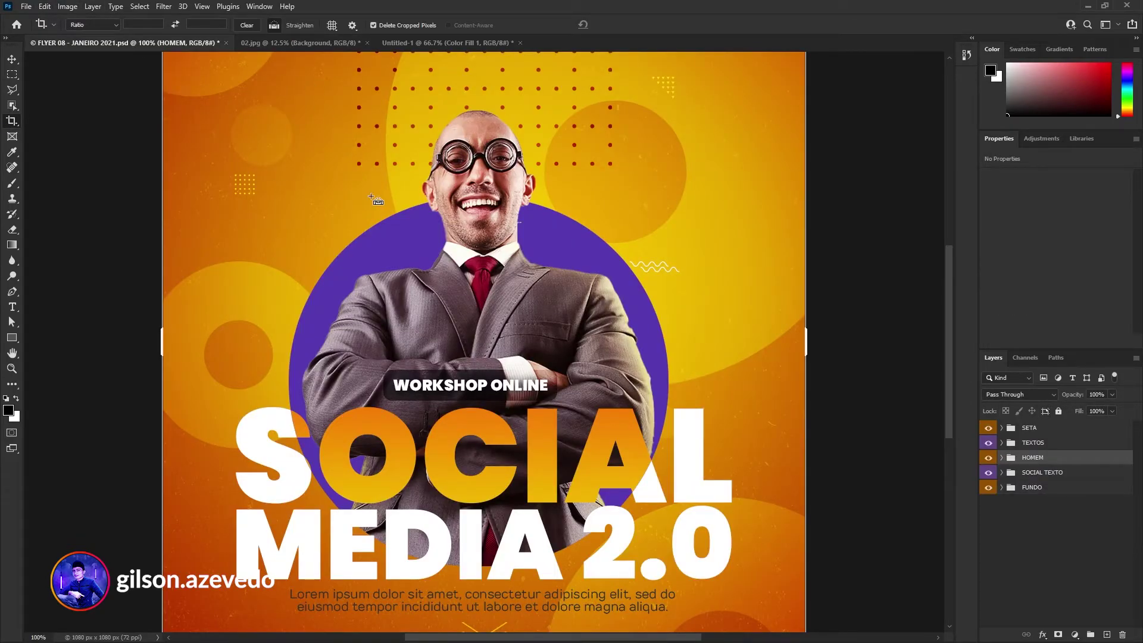
{"action": "key", "text": "ctrl+0"}
{"action": "key", "text": "v"}
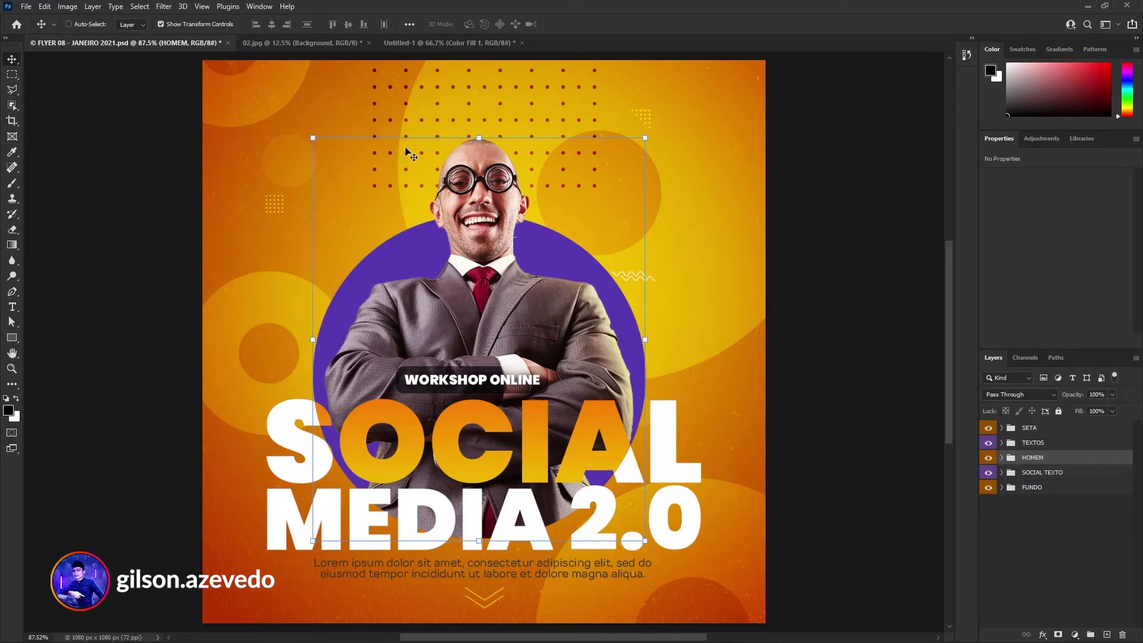
- Try enlarging the Workshop Online group inside TEXTOS with the transform controls, and undo the scaling
{"action": "left_click", "coordinate": [1047, 446]}
{"action": "left_click", "coordinate": [1002, 442]}
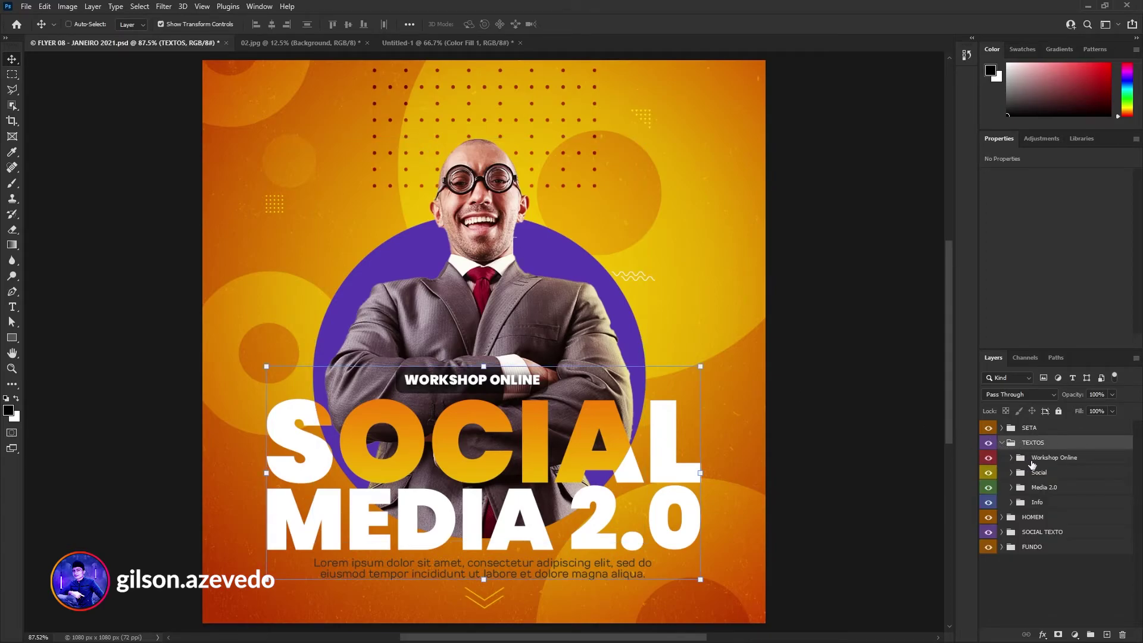
{"action": "left_click", "coordinate": [1033, 459]}
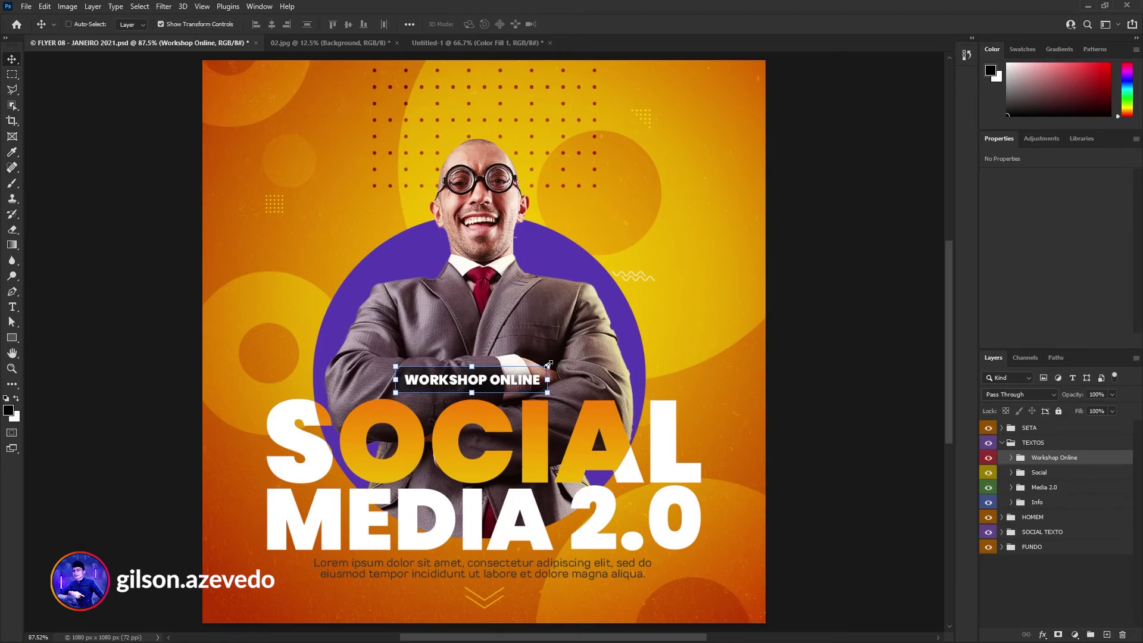
{"action": "left_click_drag", "start_coordinate": [547, 366], "coordinate": [709, 322]}
{"action": "key", "text": "ctrl+z"}
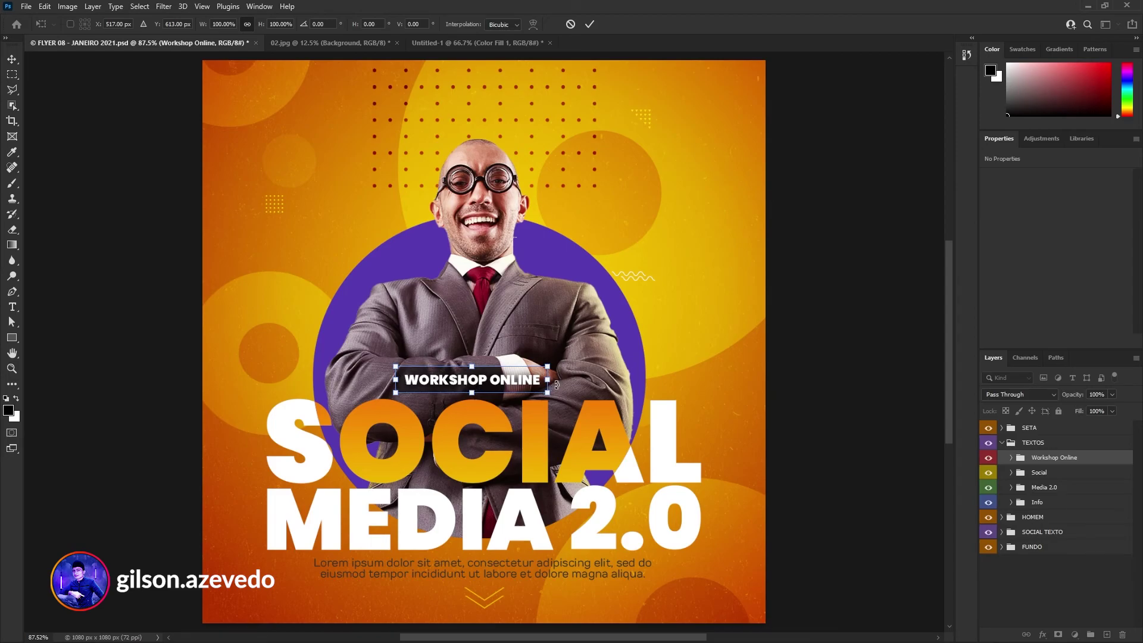
{"action": "left_click", "coordinate": [11, 62]}
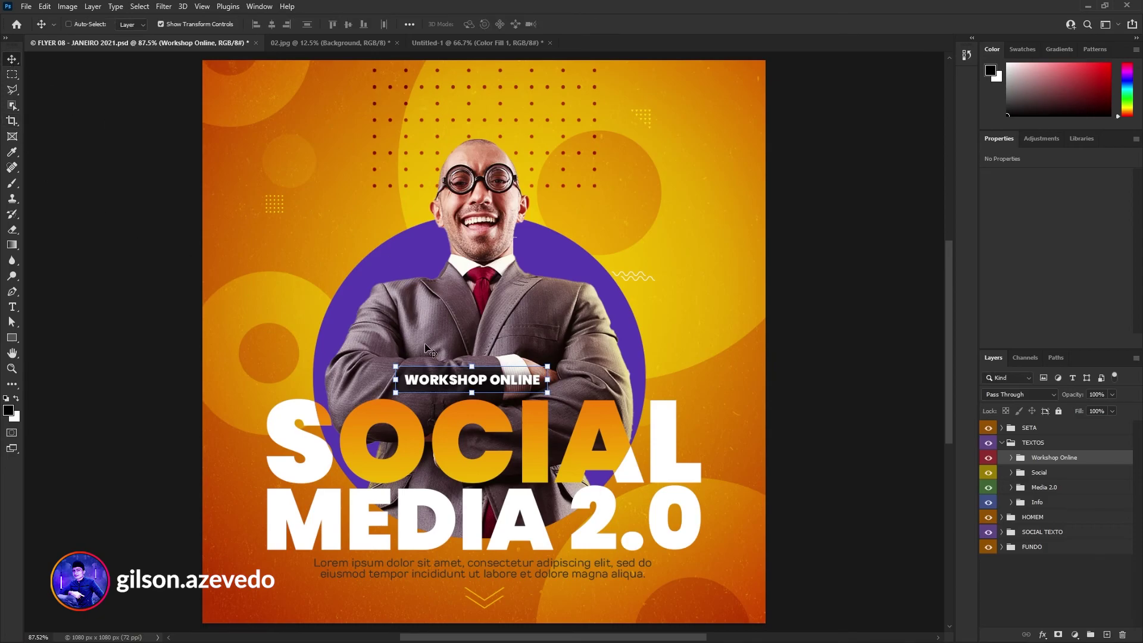
- Turn off Show Transform Controls for the Move tool and collapse the TEXTOS group
{"action": "left_click", "coordinate": [162, 24]}
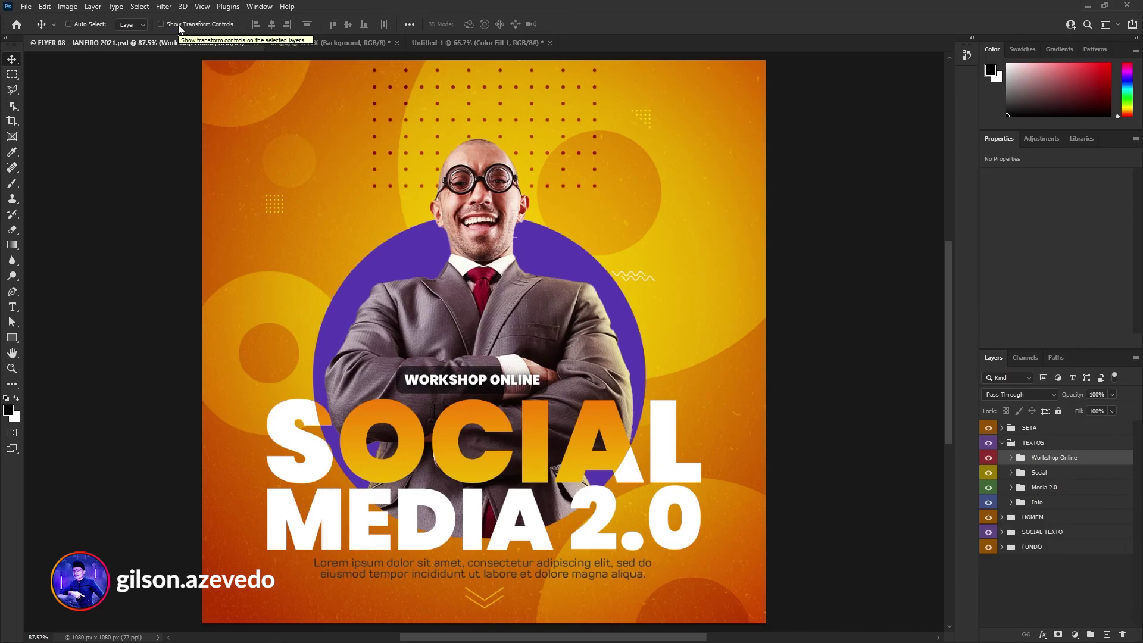
{"action": "left_click", "coordinate": [1002, 442]}
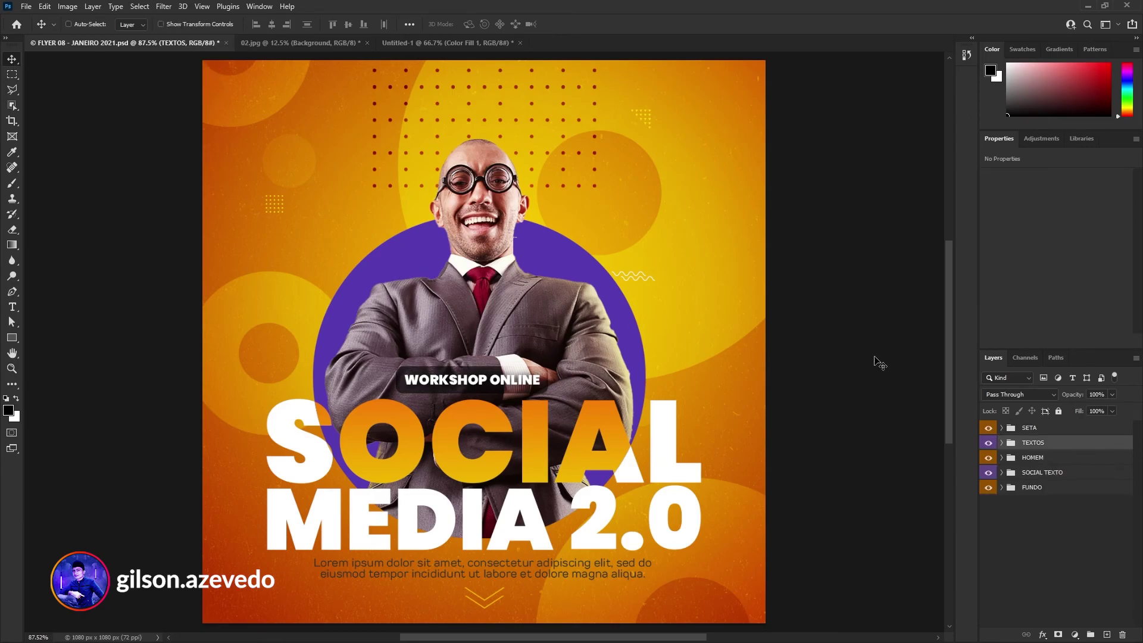